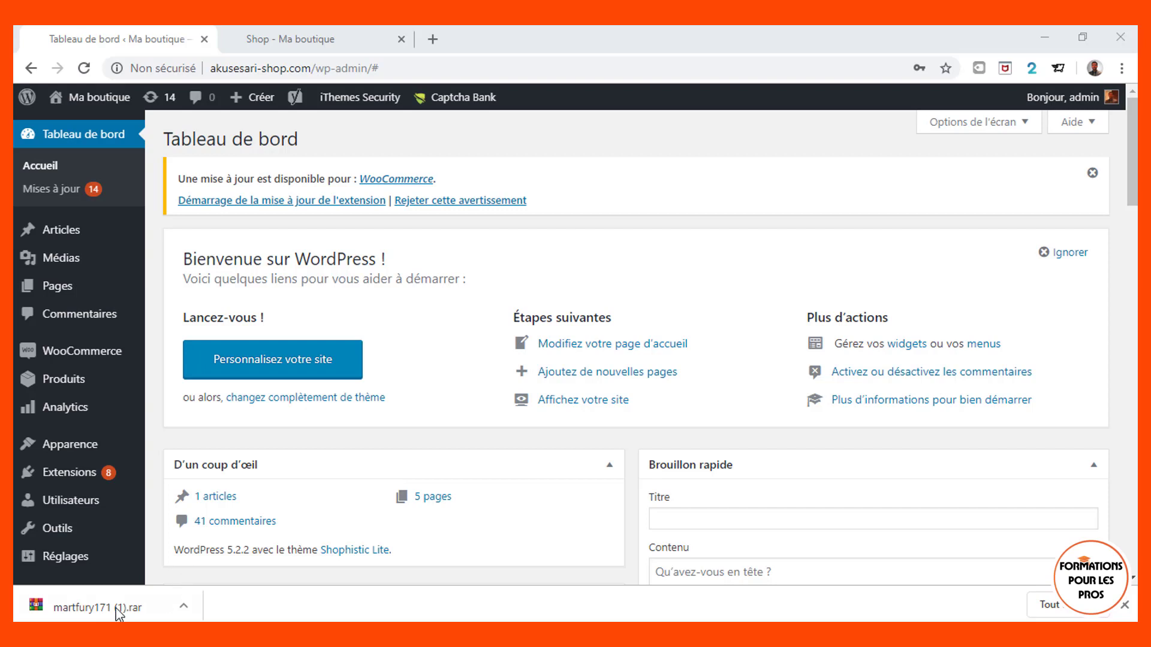
- Open the downloaded archive martfury171 (1).rar
{"action": "left_click", "coordinate": [185, 607]}
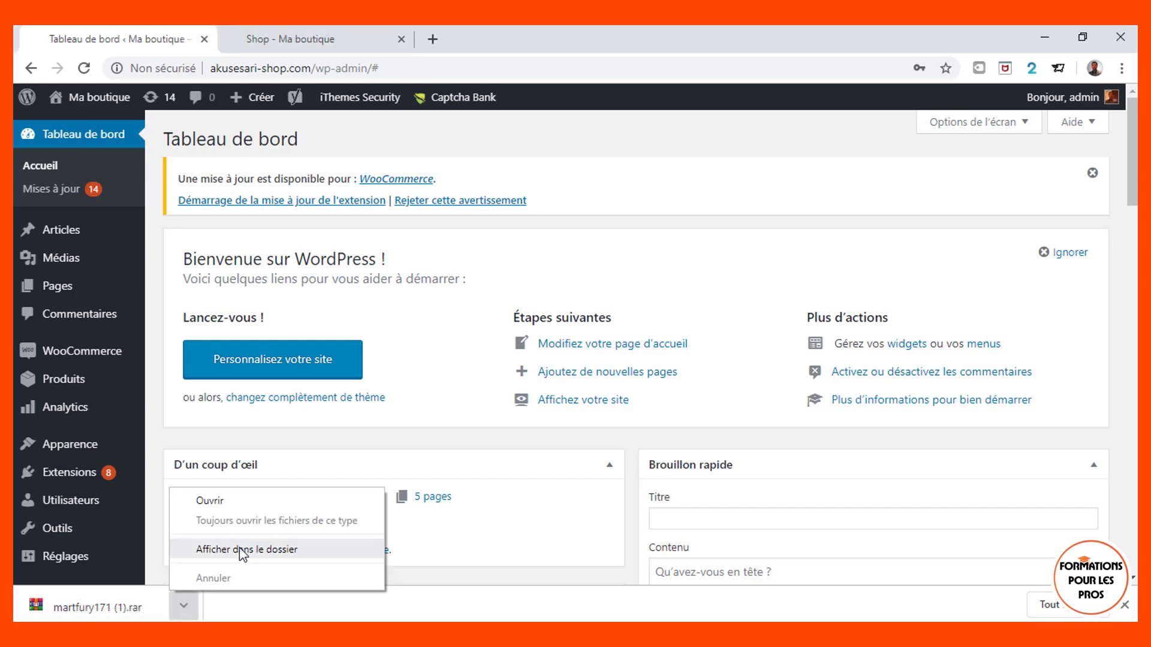
{"action": "left_click", "coordinate": [236, 500]}
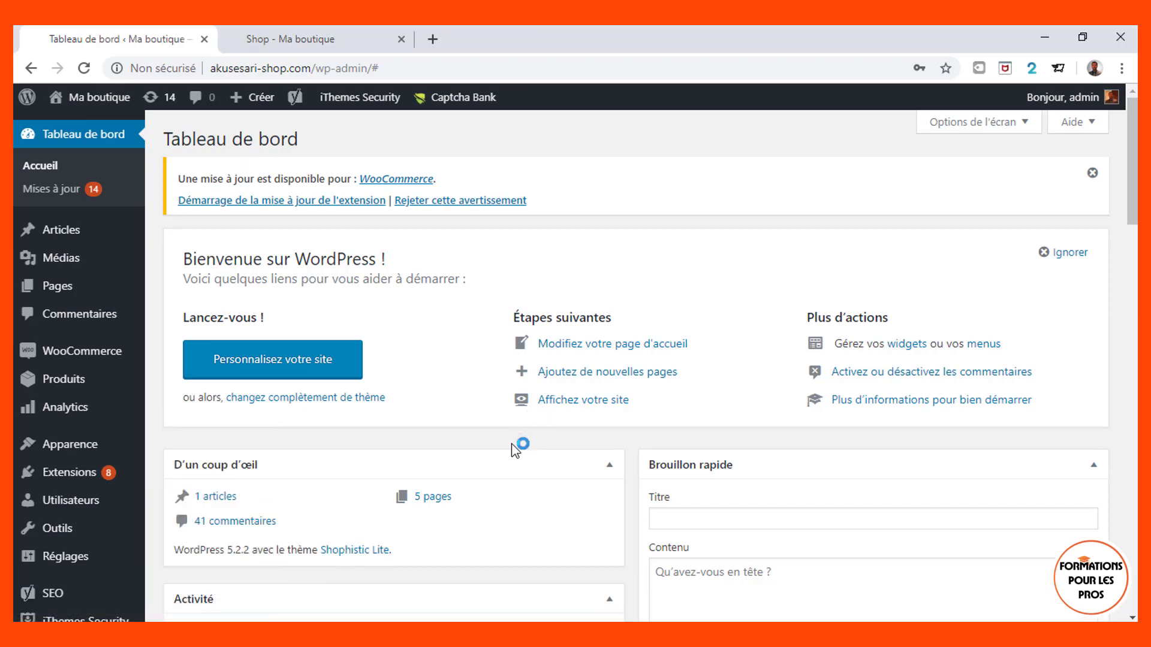
- Search Google for "winrar" in a new browser tab, dismissing the WinRAR licence reminder, and return to the archive window
{"action": "left_click", "coordinate": [433, 40]}
{"action": "type", "text": "wplocker.com"}
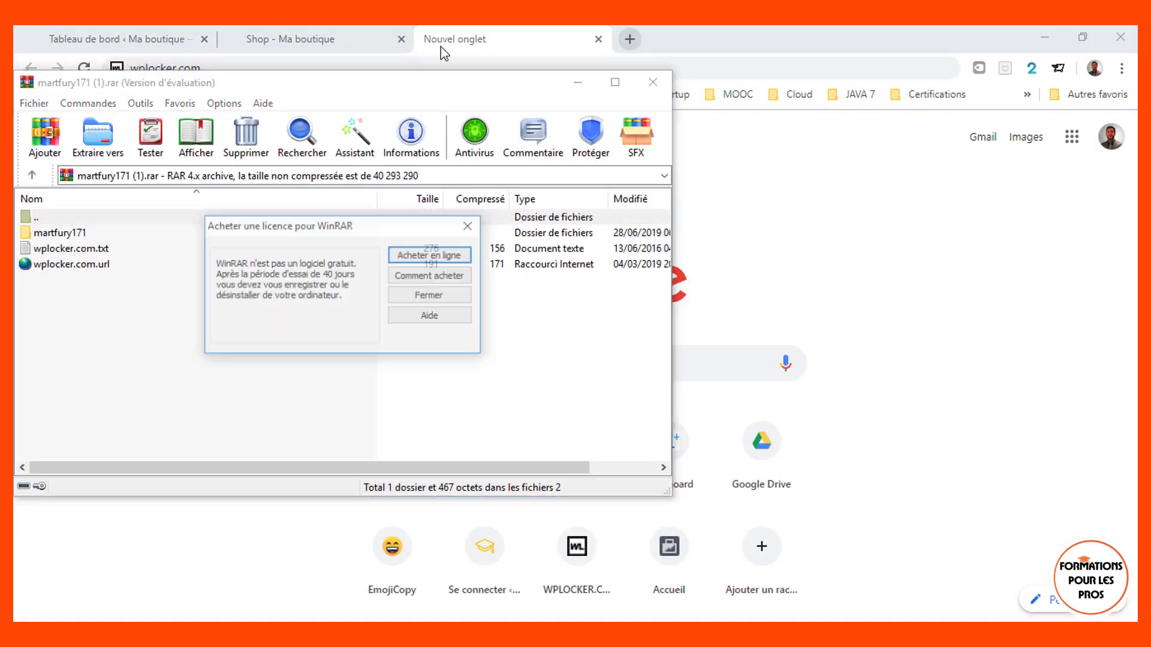
{"action": "left_click", "coordinate": [434, 297]}
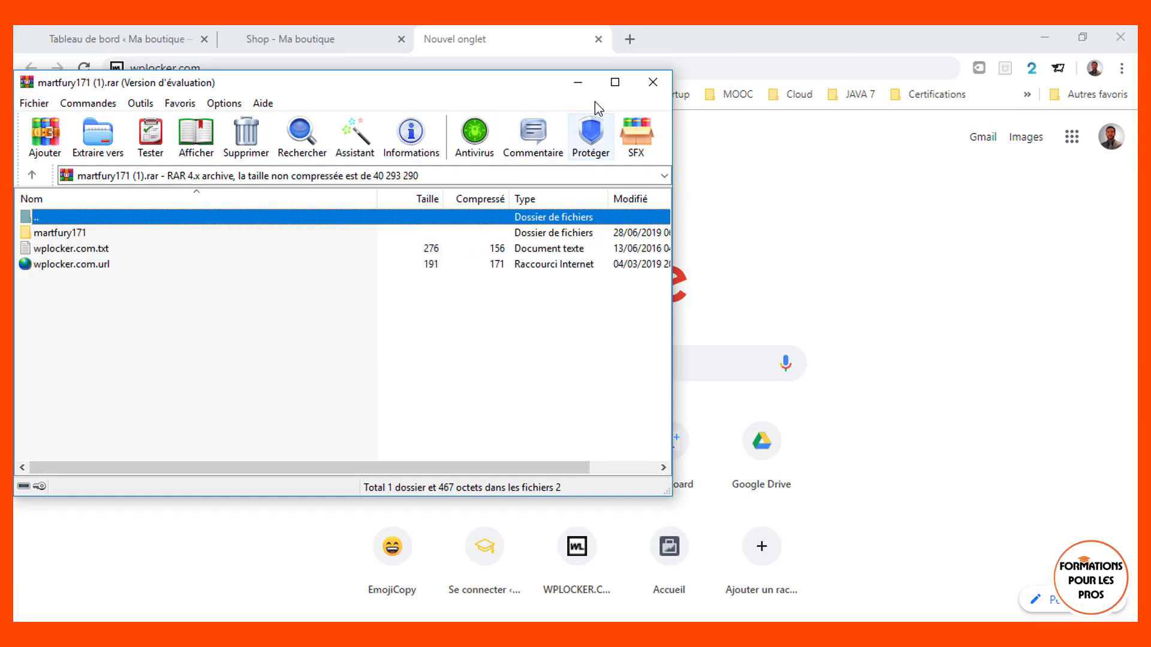
{"action": "left_click", "coordinate": [578, 82]}
{"action": "left_click", "coordinate": [476, 63]}
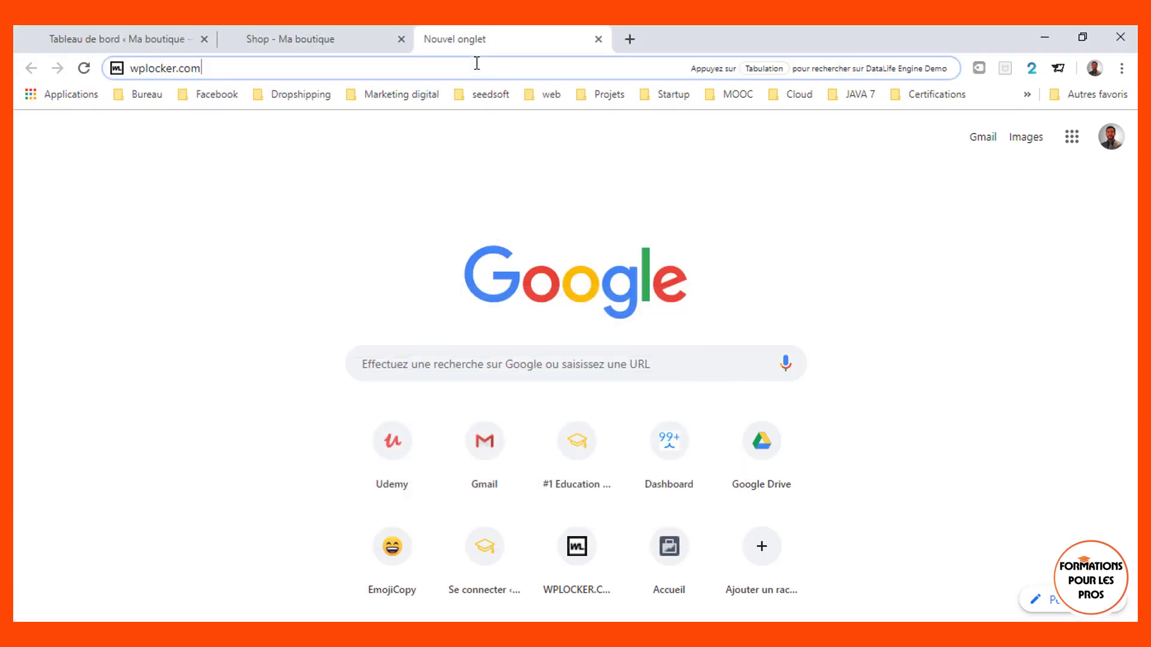
{"action": "key", "text": "ctrl+a"}
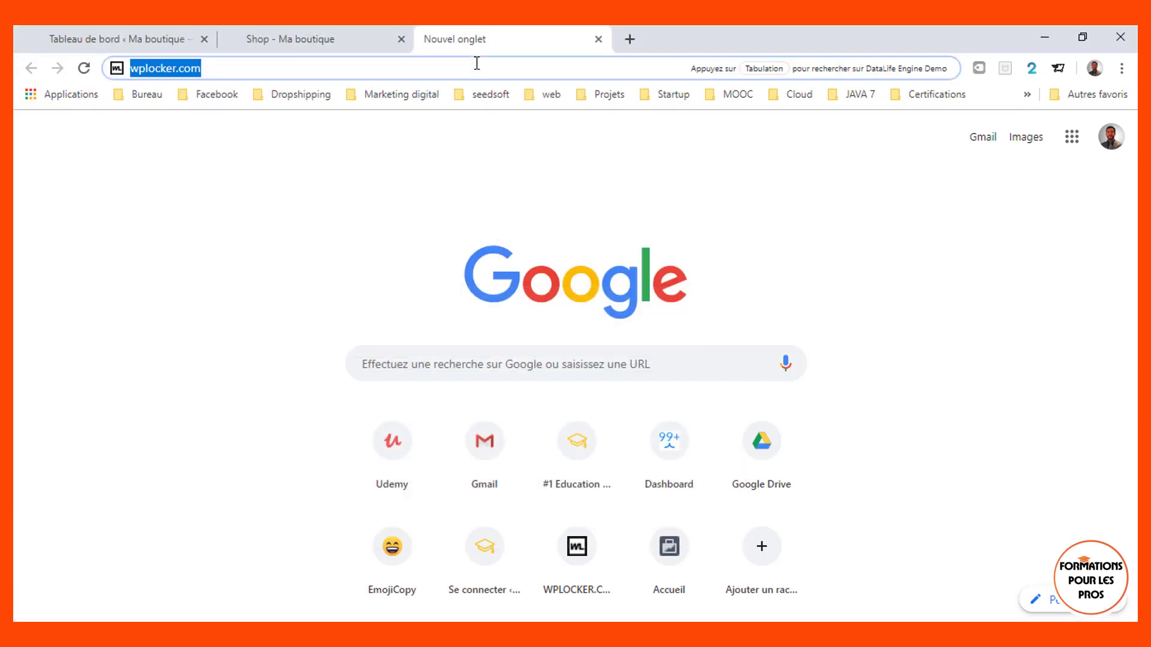
{"action": "type", "text": "winrar"}
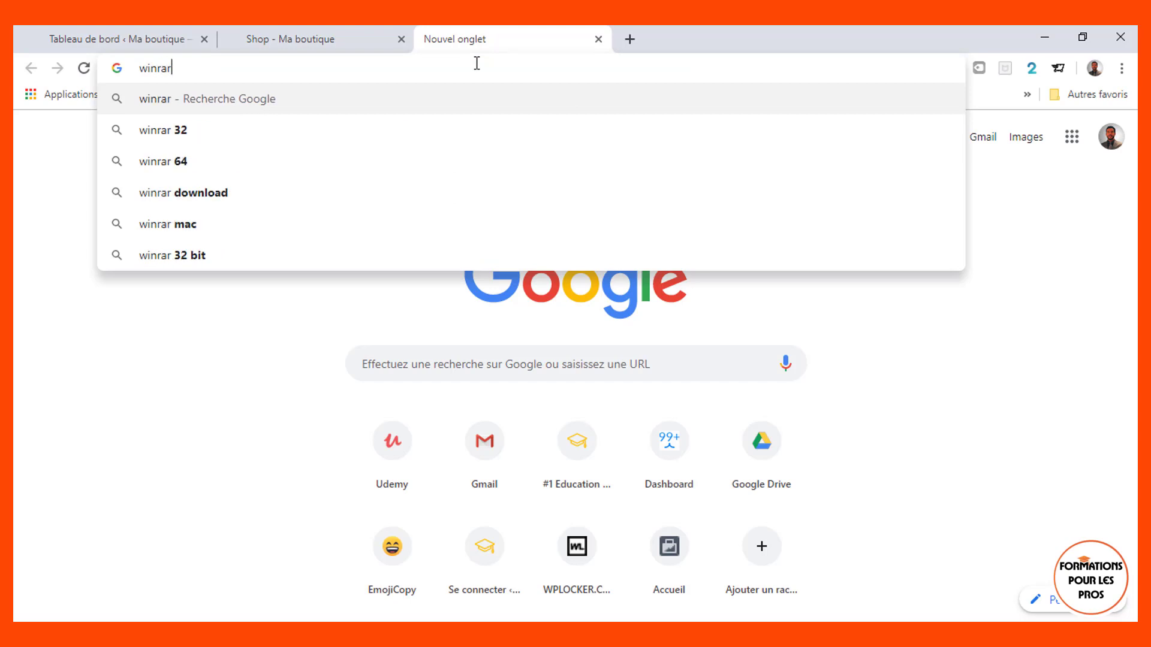
{"action": "key", "text": "Return"}
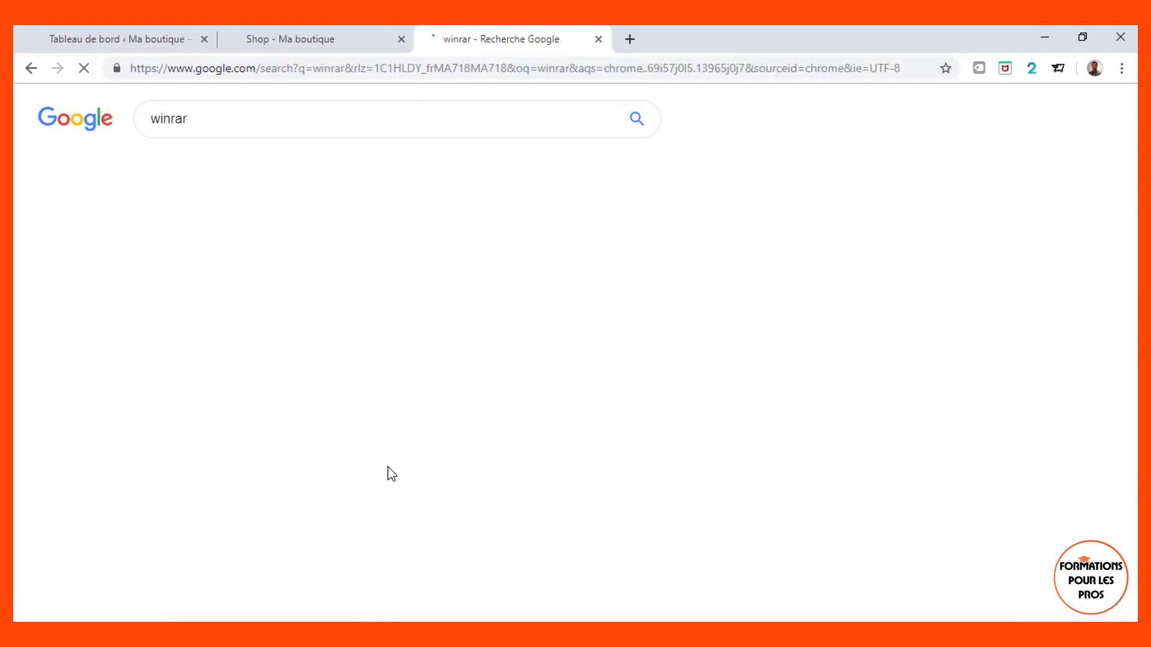
{"action": "left_click", "coordinate": [844, 635]}
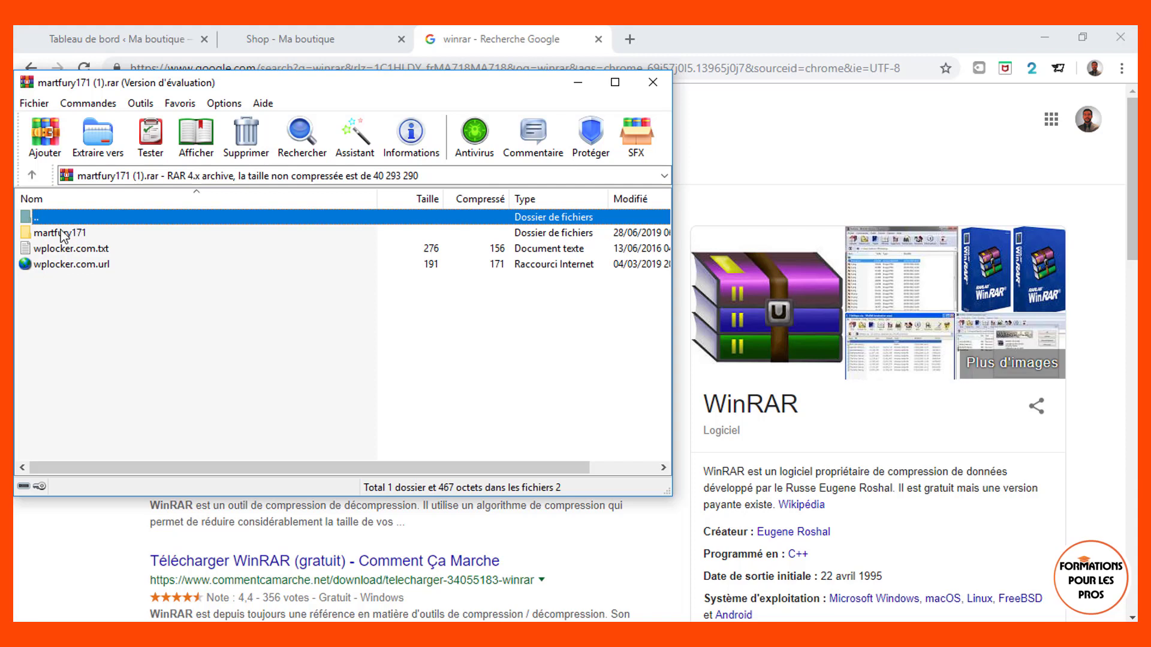
{"action": "left_click", "coordinate": [62, 234]}
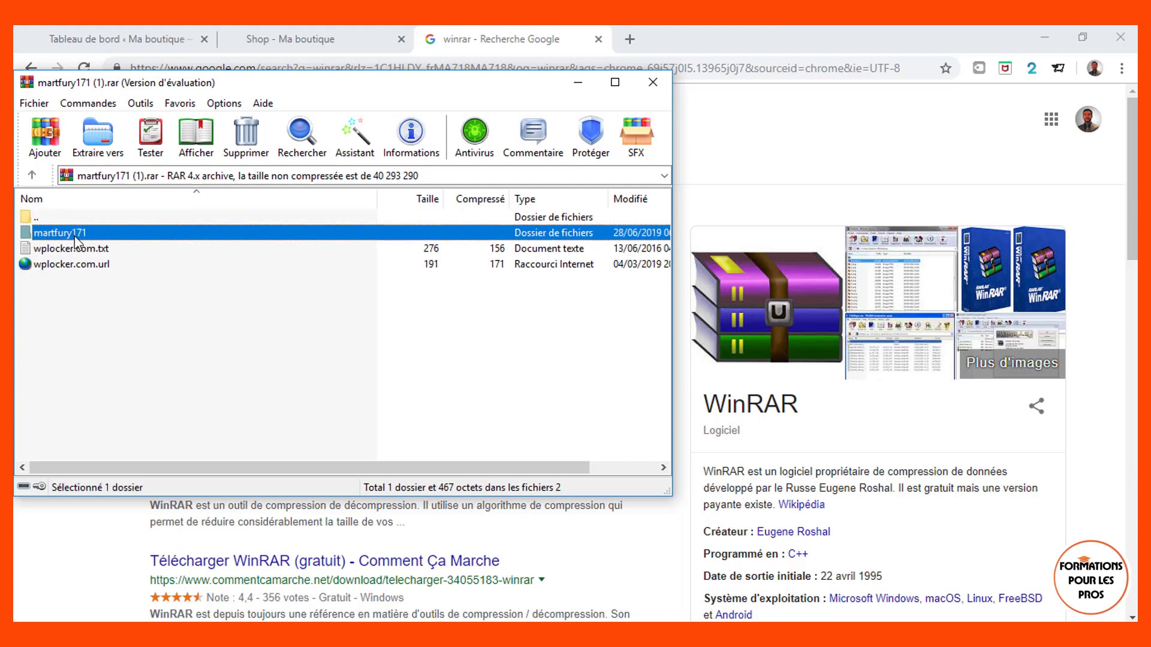
{"action": "left_click", "coordinate": [101, 143]}
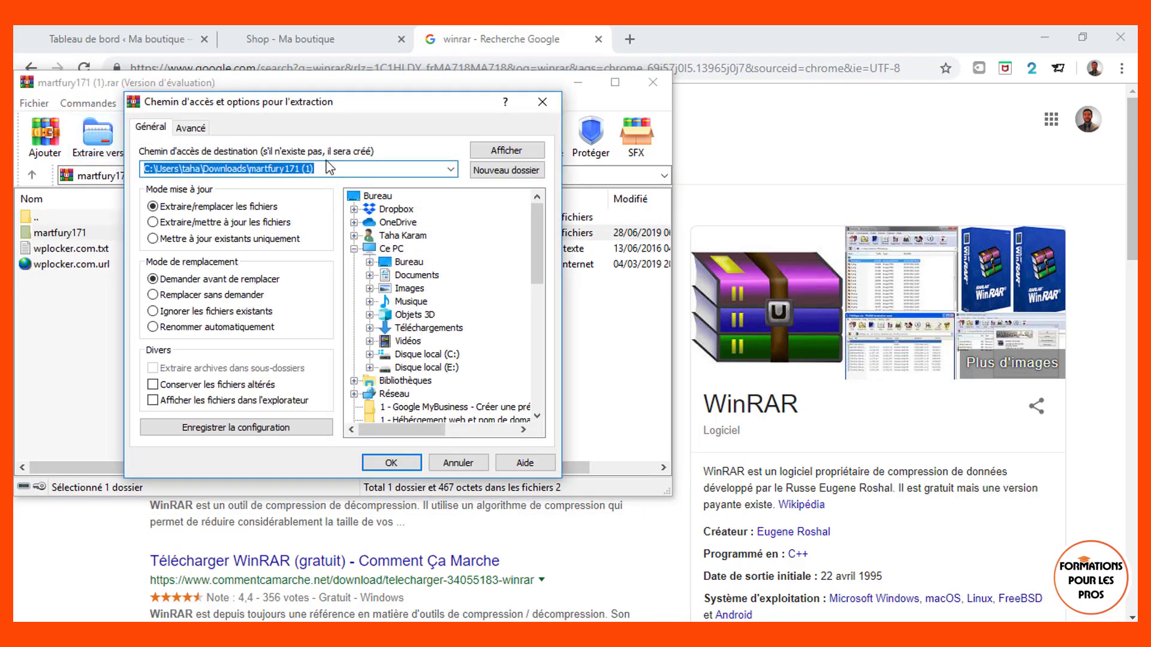
{"action": "left_click", "coordinate": [458, 463]}
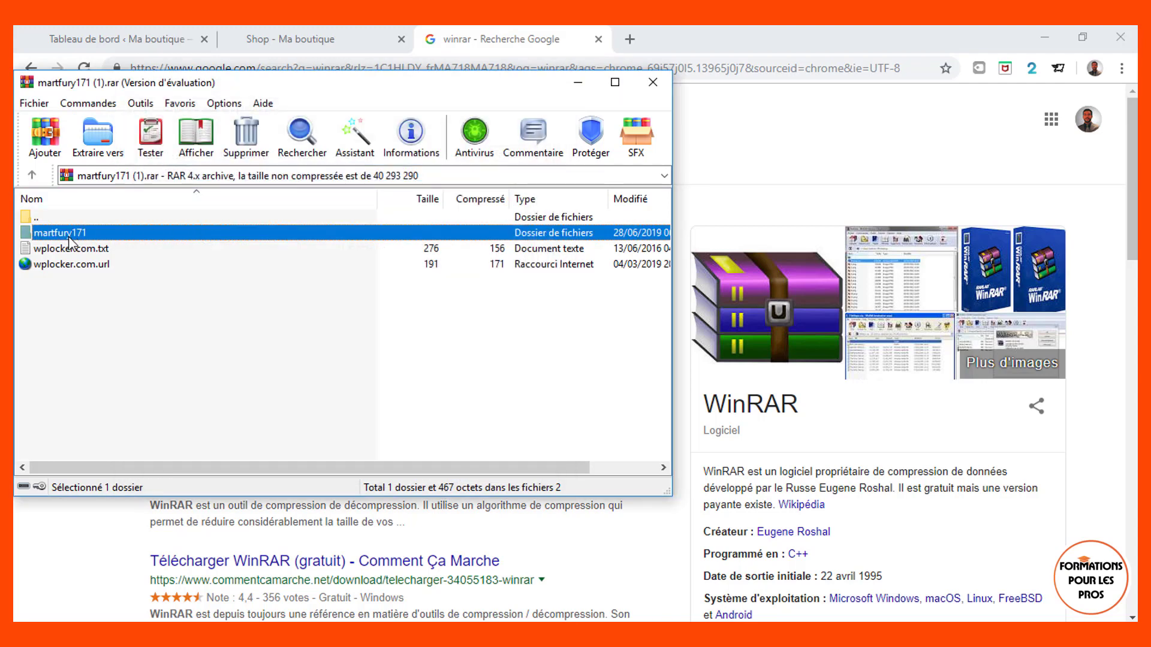
- Extract the contents of the archive's martfury171 folder to the Desktop (Bureau) and close the archive window
{"action": "double_click", "coordinate": [74, 234]}
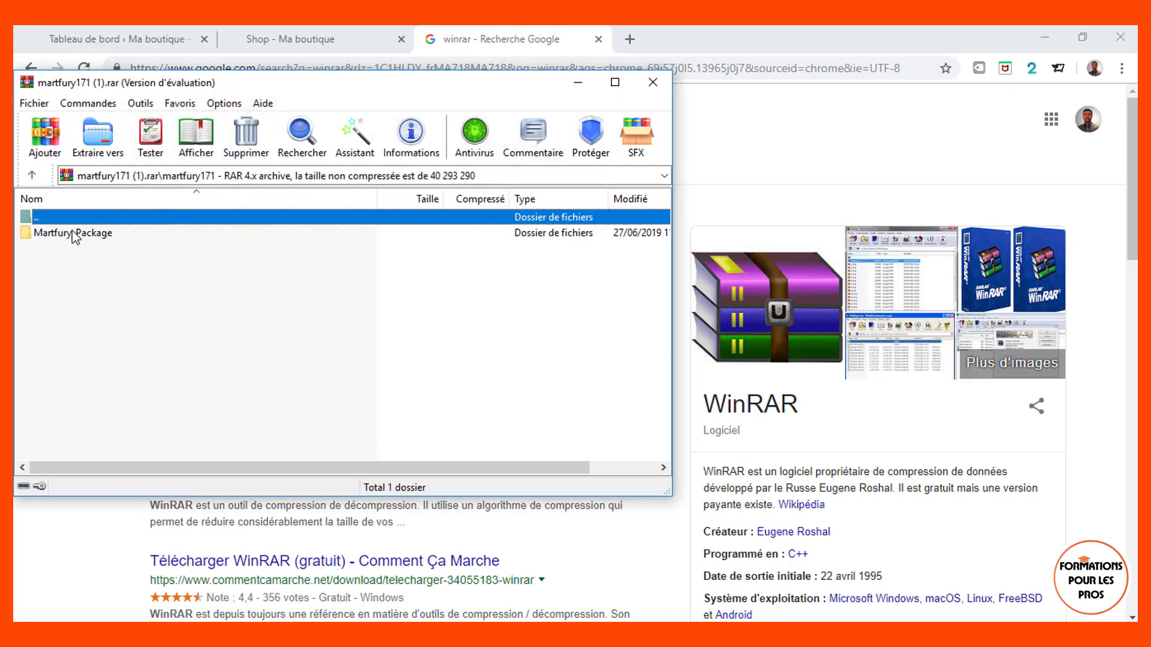
{"action": "left_click", "coordinate": [97, 138]}
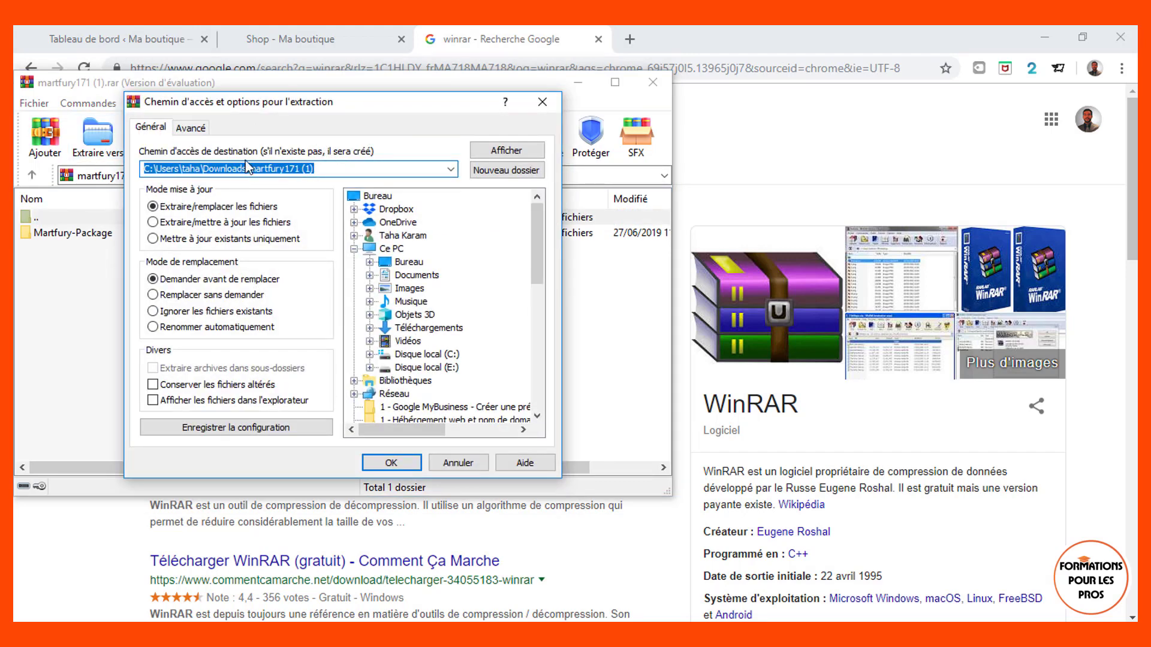
{"action": "left_click", "coordinate": [376, 198]}
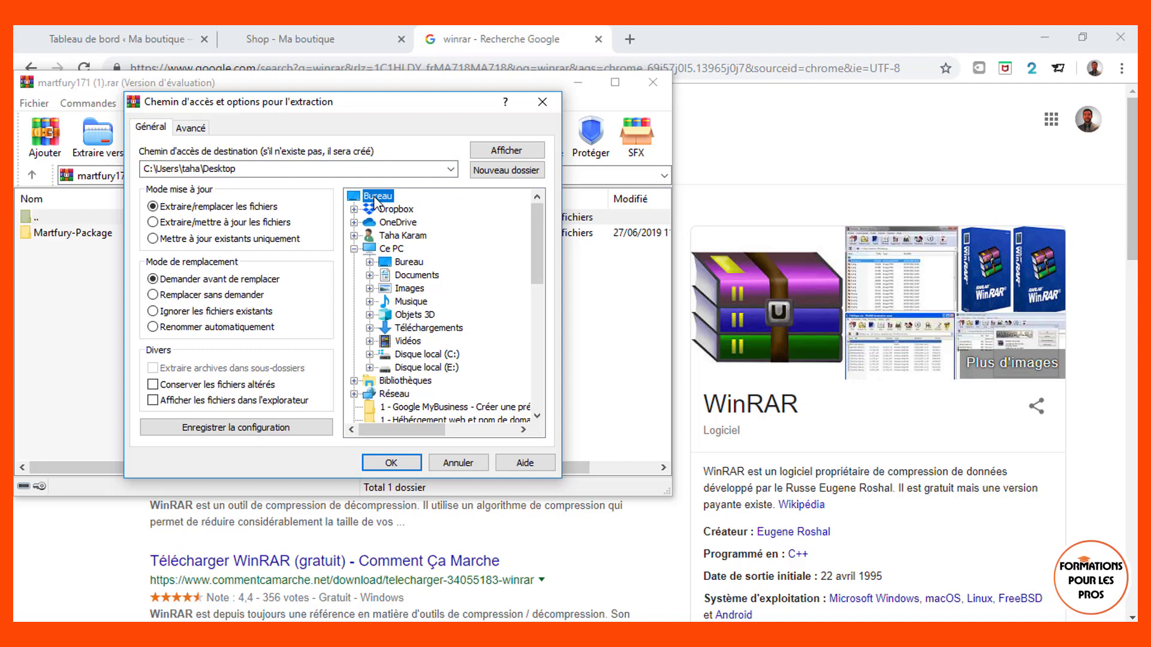
{"action": "left_click", "coordinate": [384, 466]}
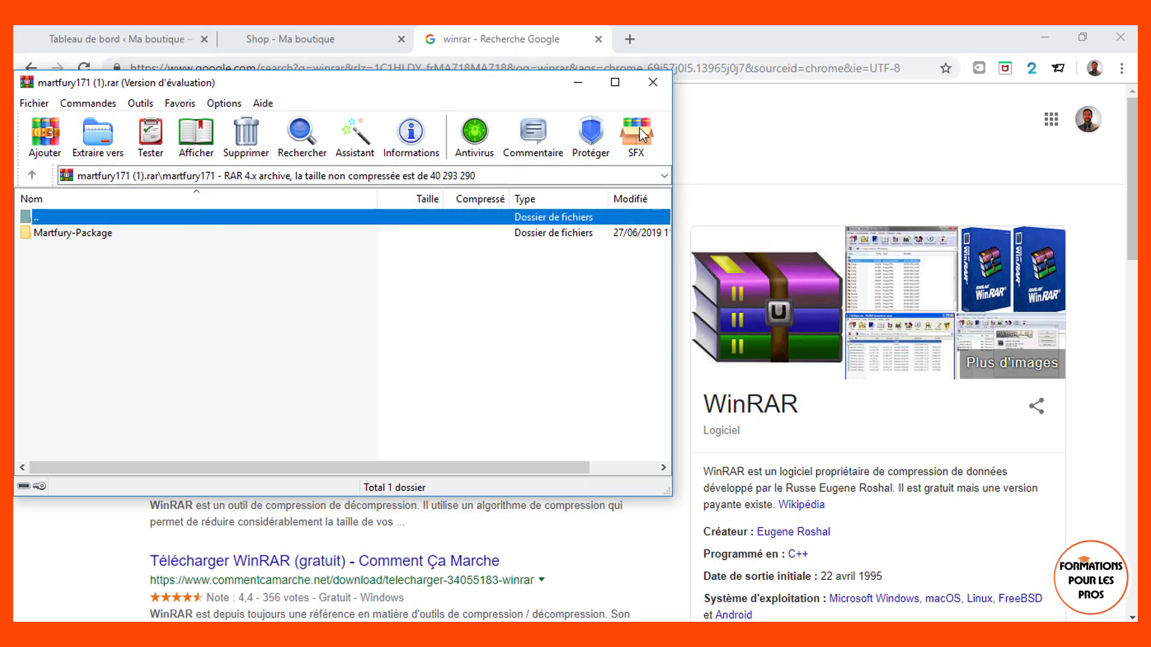
{"action": "left_click", "coordinate": [650, 83]}
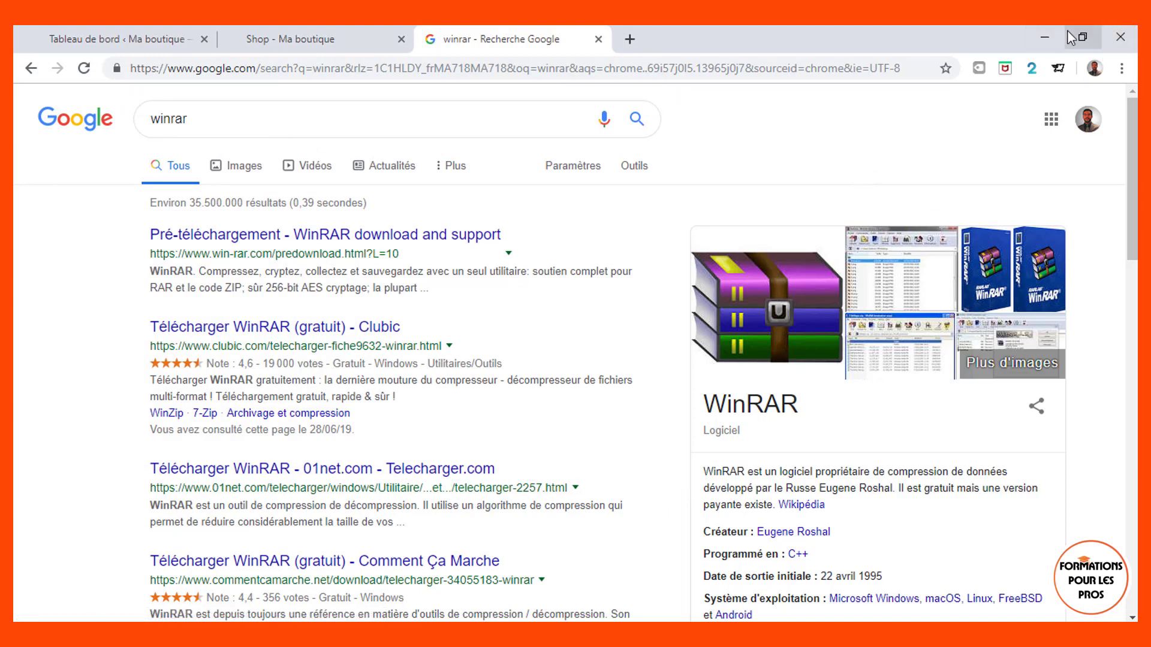
- Check the desktop for the extracted files and bring up the Martfury-Package folder window
{"action": "left_click", "coordinate": [1044, 37]}
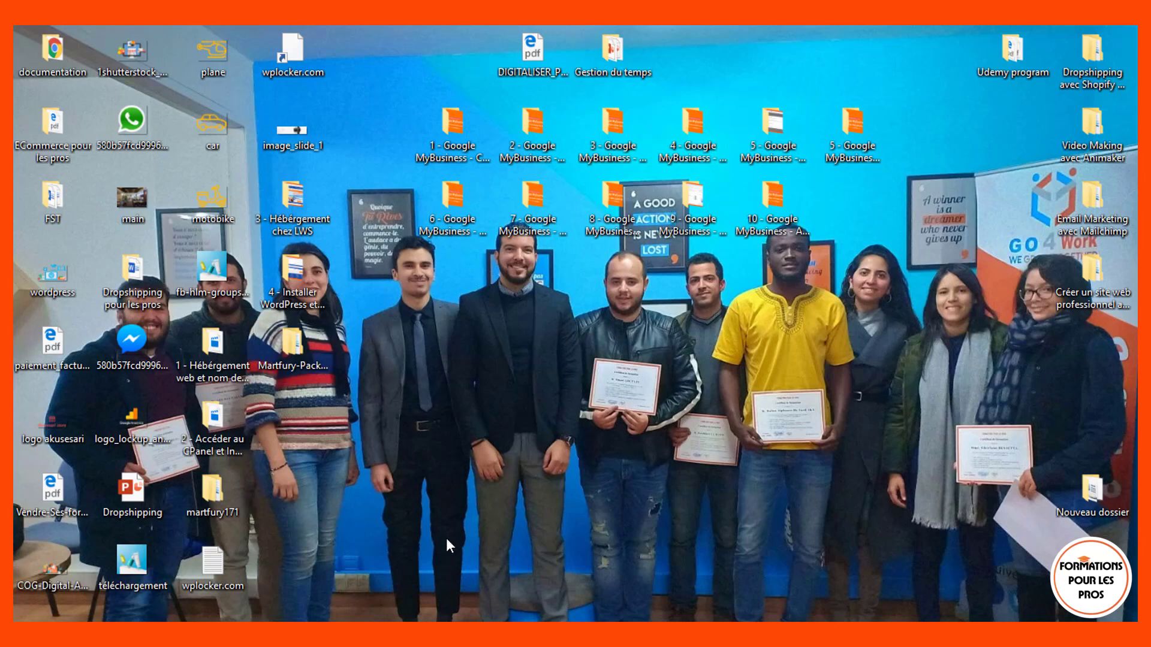
{"action": "left_click", "coordinate": [440, 588]}
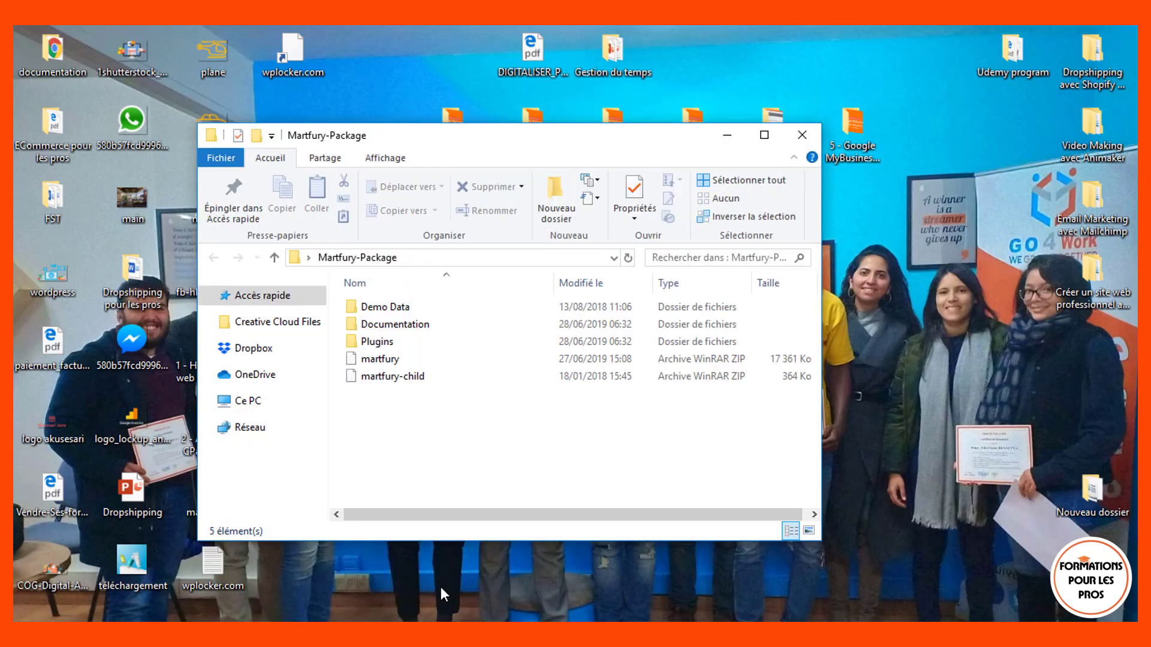
{"action": "left_click", "coordinate": [498, 576]}
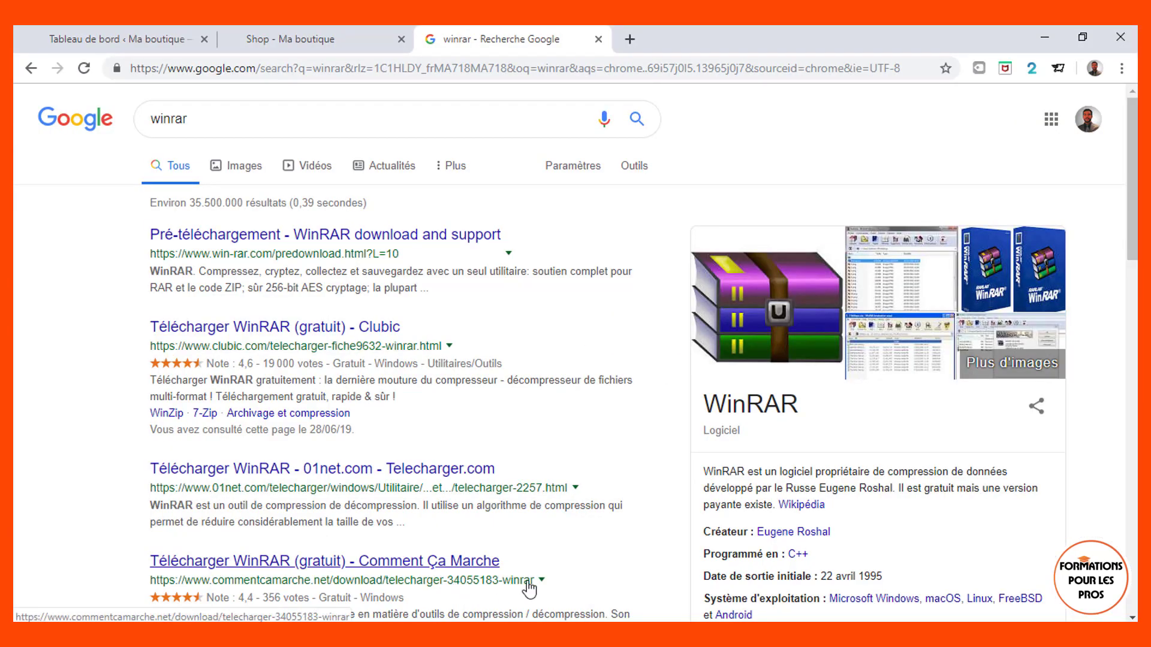
{"action": "left_click", "coordinate": [440, 633]}
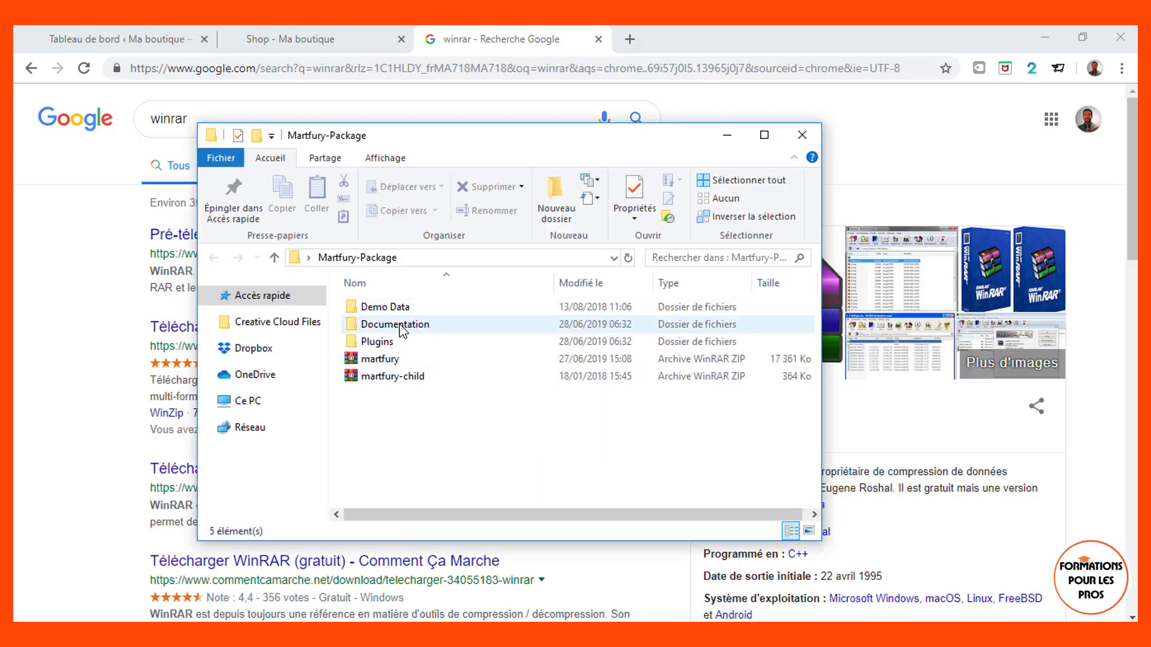
- Open the index HTML file from the Documentation folder of Martfury-Package in the browser
{"action": "left_click", "coordinate": [410, 329]}
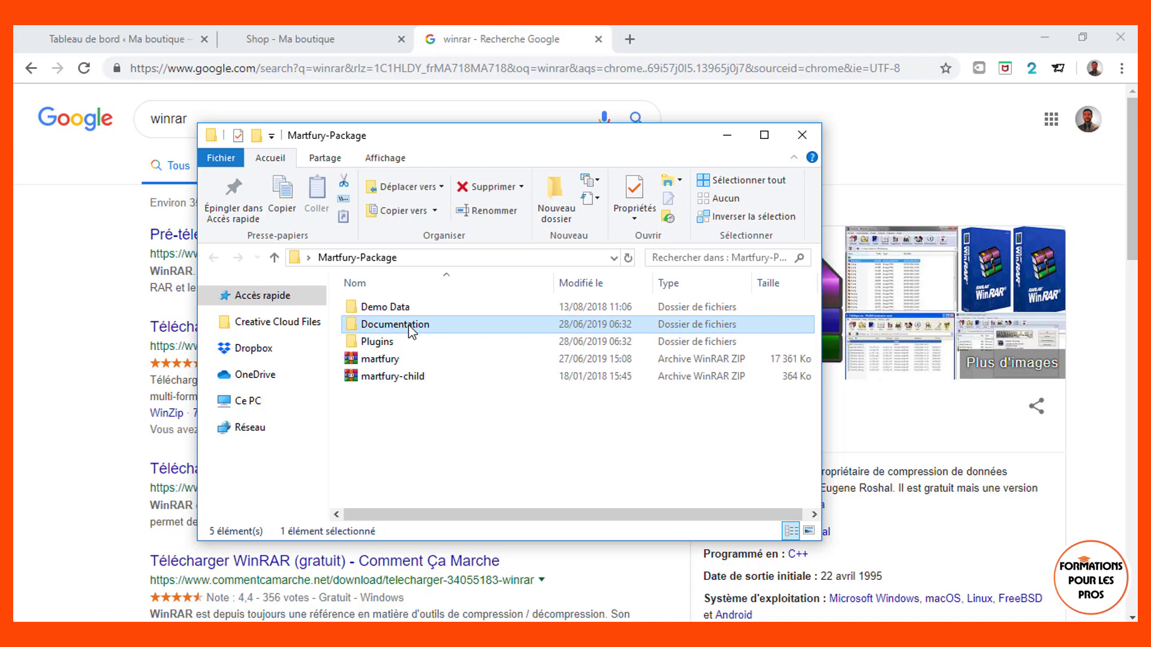
{"action": "double_click", "coordinate": [410, 325]}
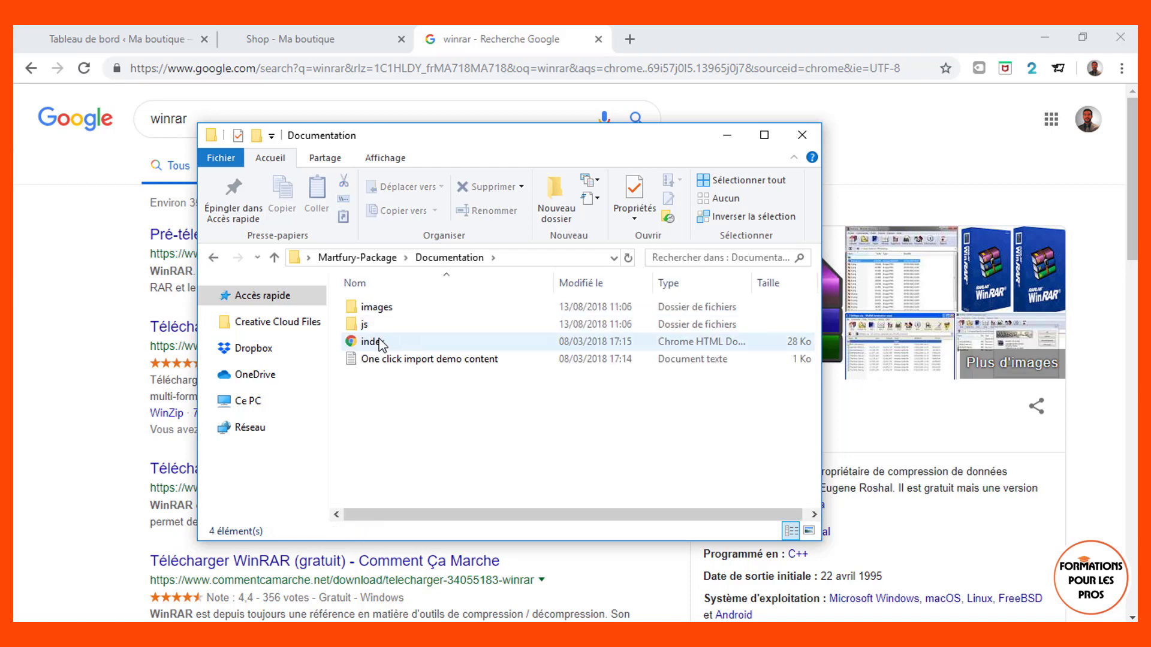
{"action": "double_click", "coordinate": [378, 342]}
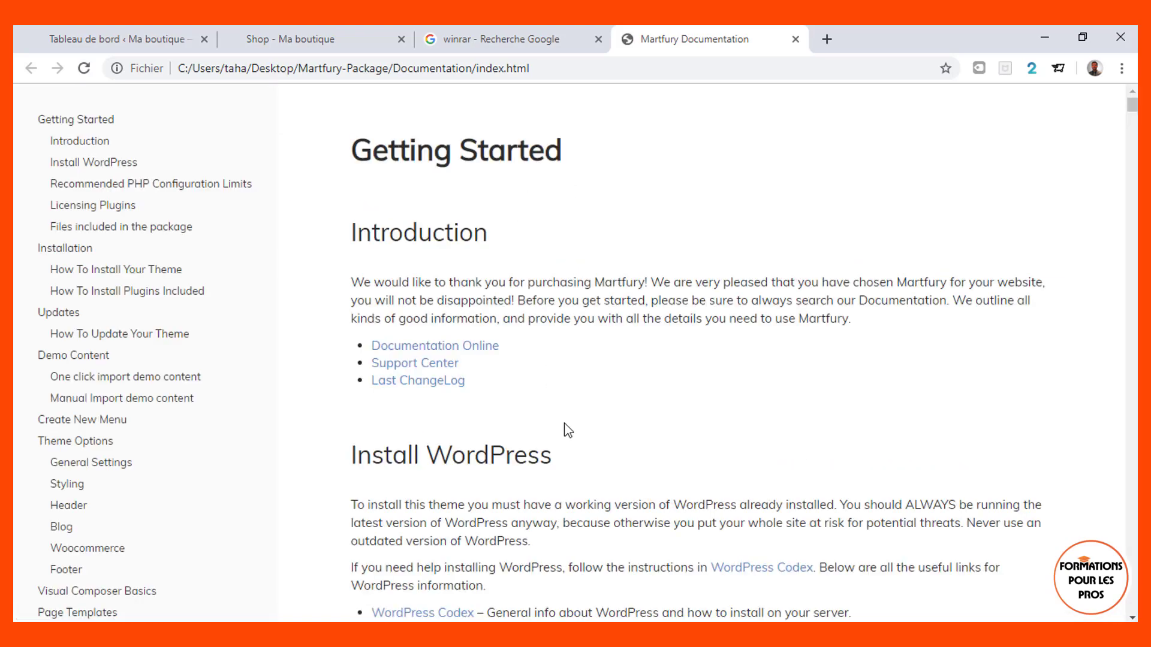
- Review the Martfury documentation's table of contents, recommended PHP configuration limits and list of files included in the package
{"action": "scroll", "coordinate": [568, 430], "scroll_direction": "down", "scroll_amount": 10}
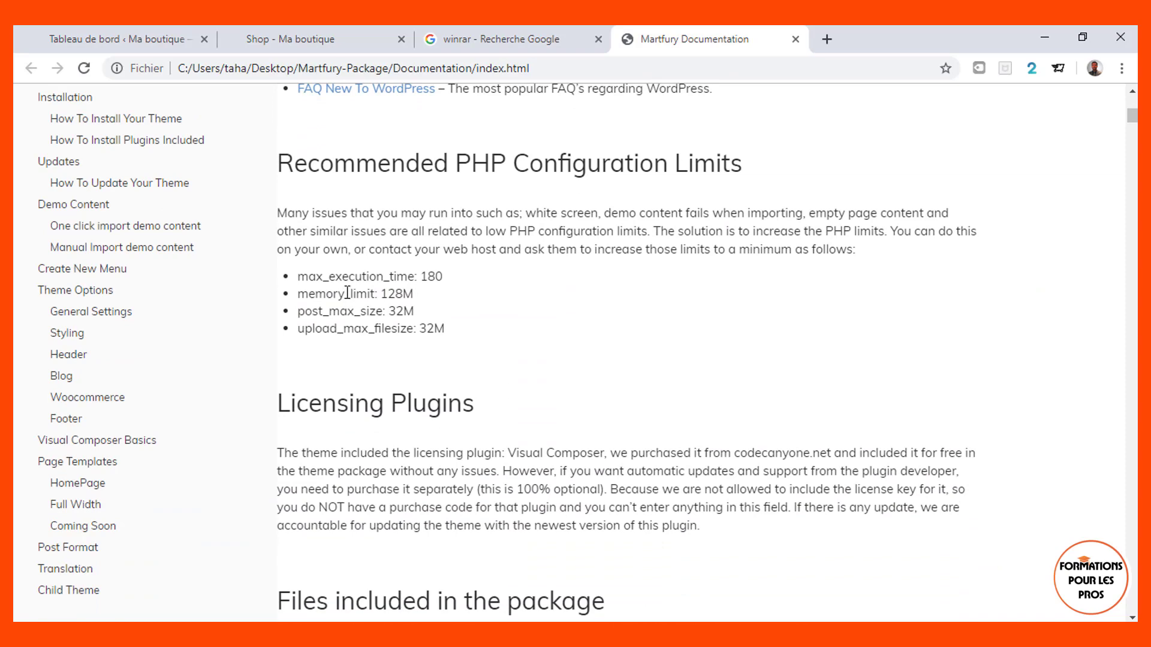
{"action": "scroll", "coordinate": [347, 293], "scroll_direction": "up", "scroll_amount": 10}
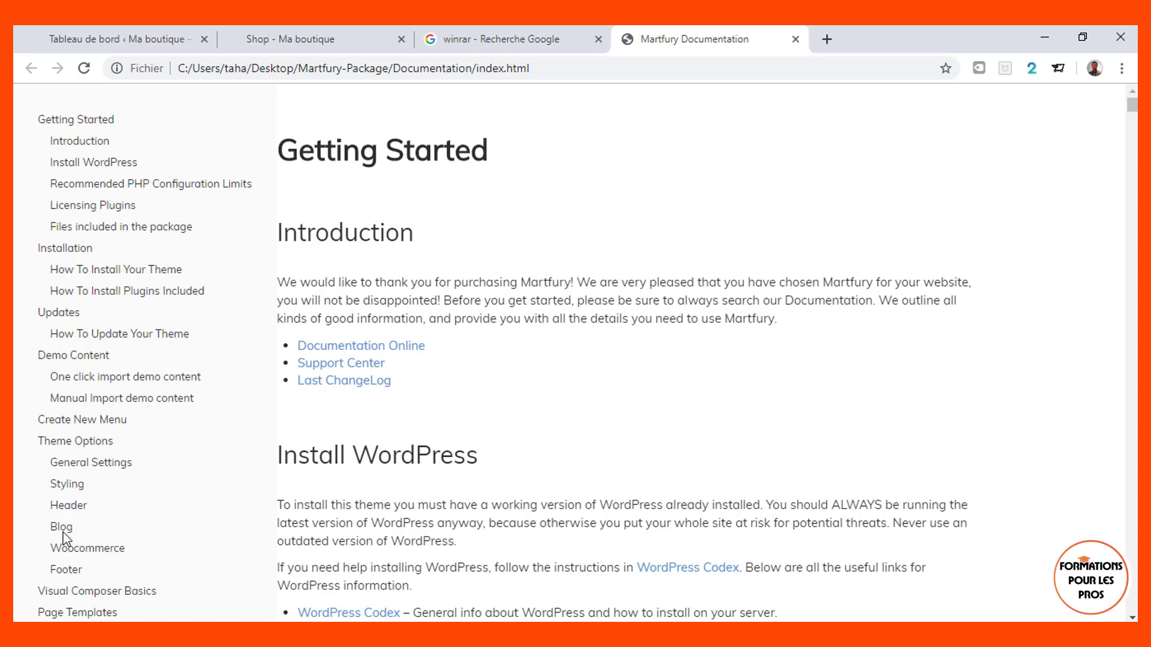
{"action": "scroll", "coordinate": [145, 572], "scroll_direction": "down", "scroll_amount": 6}
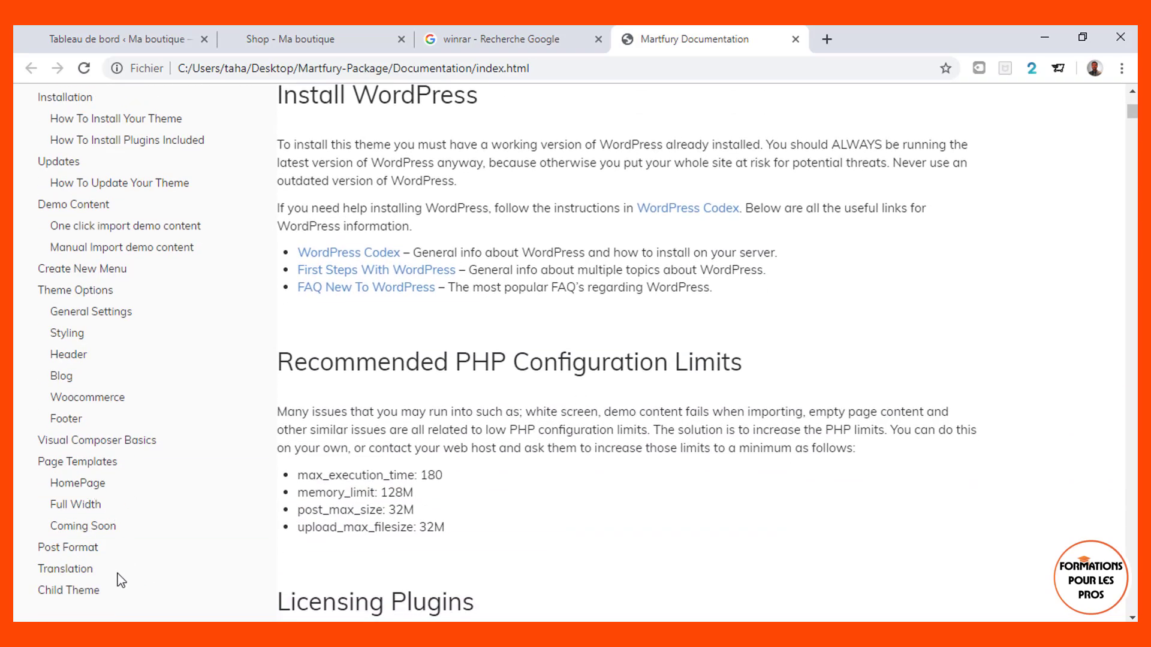
{"action": "scroll", "coordinate": [570, 403], "scroll_direction": "up", "scroll_amount": 6}
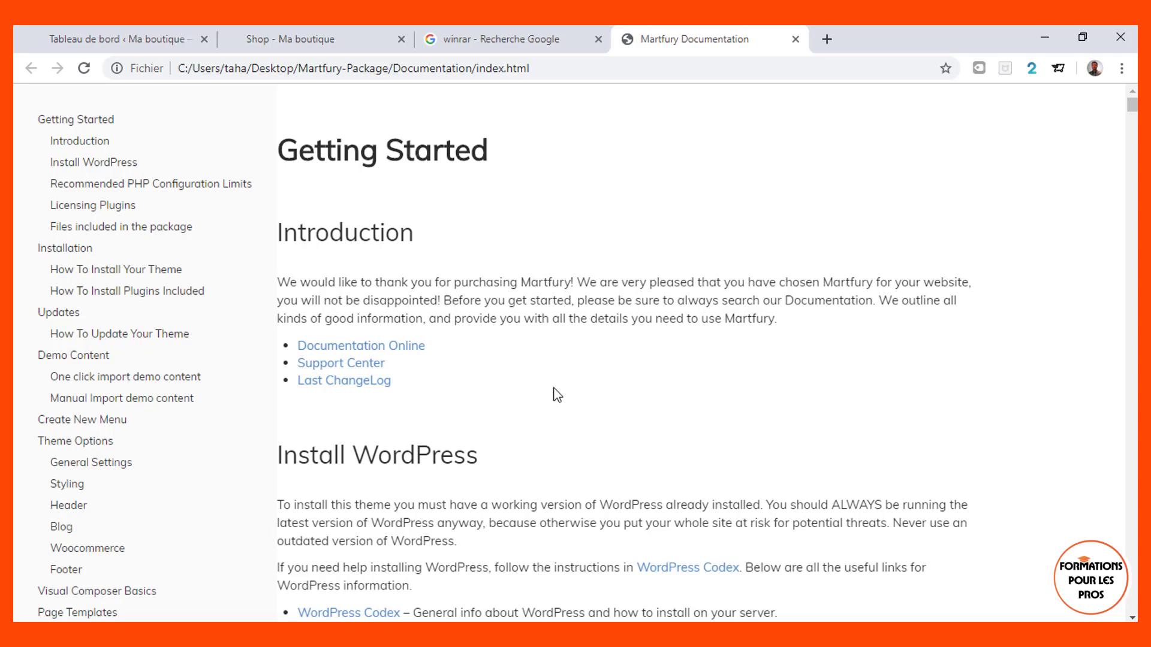
{"action": "scroll", "coordinate": [554, 394], "scroll_direction": "down", "scroll_amount": 10}
{"action": "scroll", "coordinate": [554, 393], "scroll_direction": "down", "scroll_amount": 2}
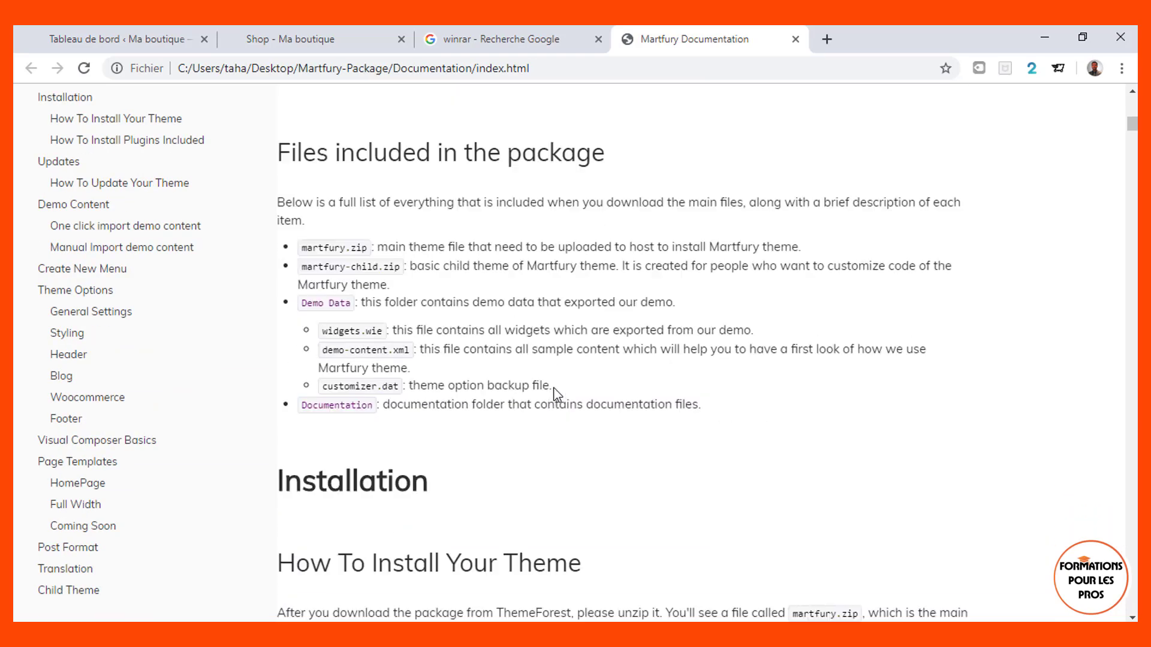
{"action": "scroll", "coordinate": [557, 395], "scroll_direction": "up", "scroll_amount": 5}
{"action": "scroll", "coordinate": [557, 395], "scroll_direction": "up", "scroll_amount": 3}
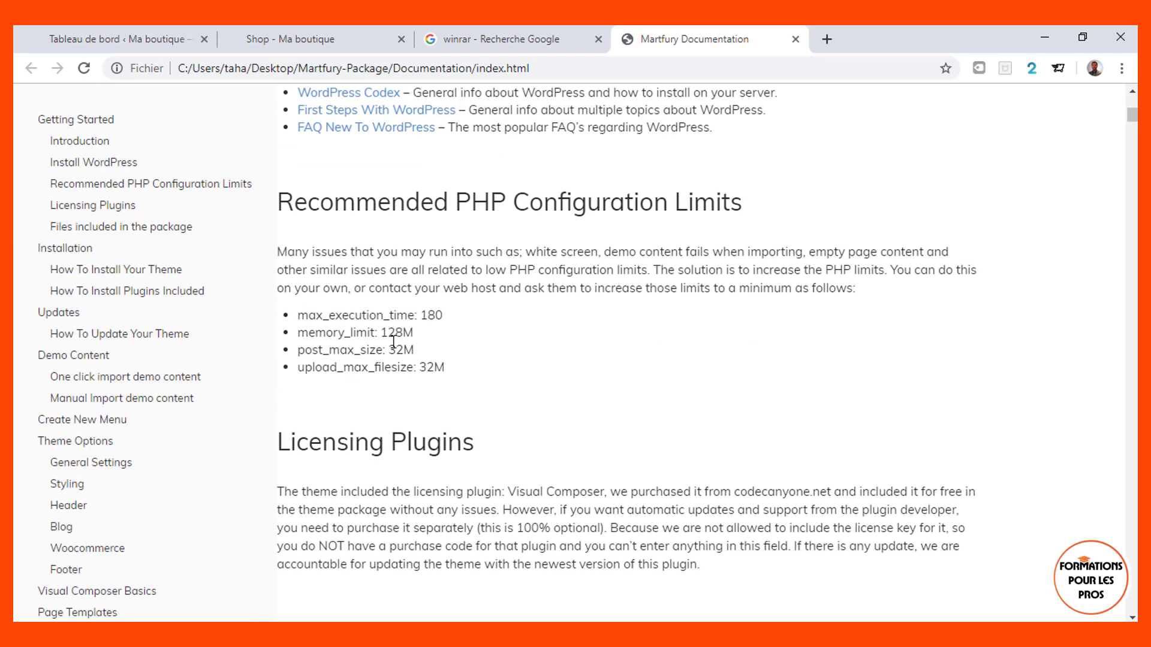
- Read the How To Install Your Theme section, including the instructions for uploading the theme through WordPress
{"action": "scroll", "coordinate": [474, 442], "scroll_direction": "down", "scroll_amount": 11}
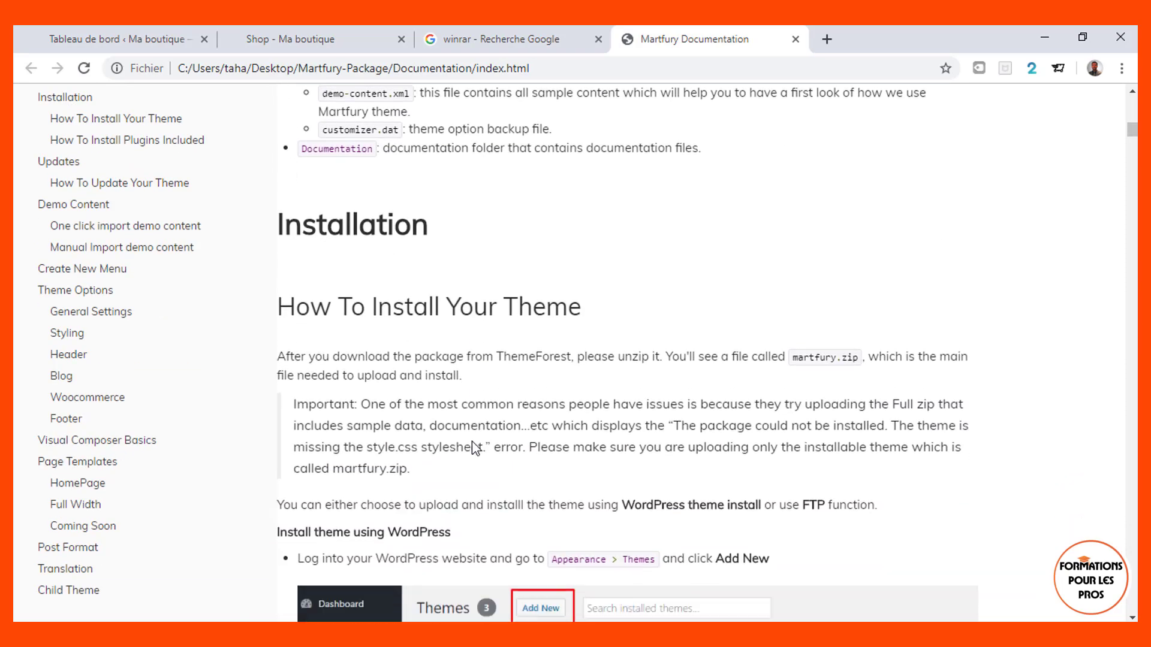
{"action": "scroll", "coordinate": [500, 431], "scroll_direction": "down", "scroll_amount": 9}
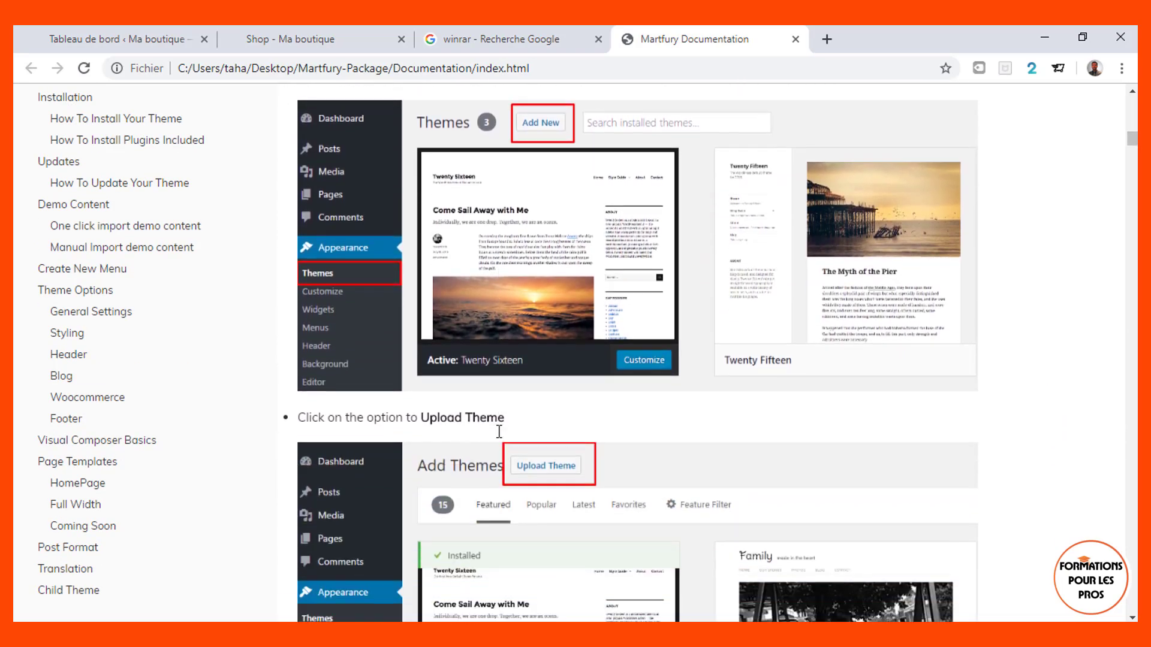
{"action": "scroll", "coordinate": [497, 432], "scroll_direction": "down", "scroll_amount": 1}
{"action": "scroll", "coordinate": [498, 432], "scroll_direction": "up", "scroll_amount": 5}
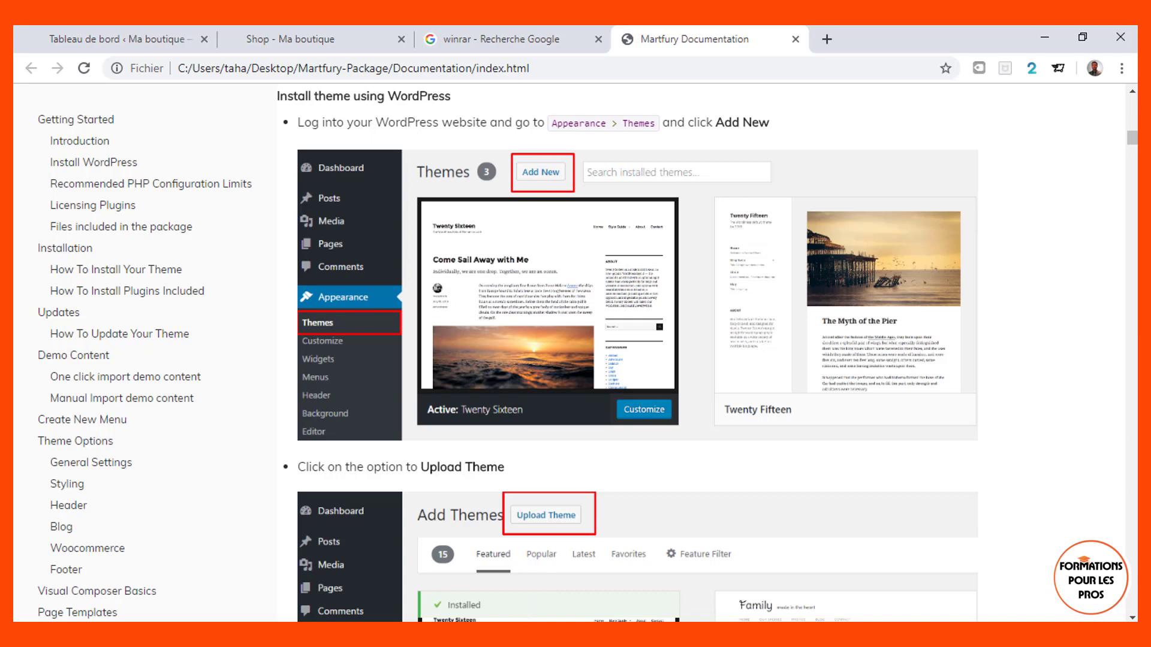
- Switch to the file explorer and go back up to the Martfury-Package folder
{"action": "key", "text": "alt+Tab"}
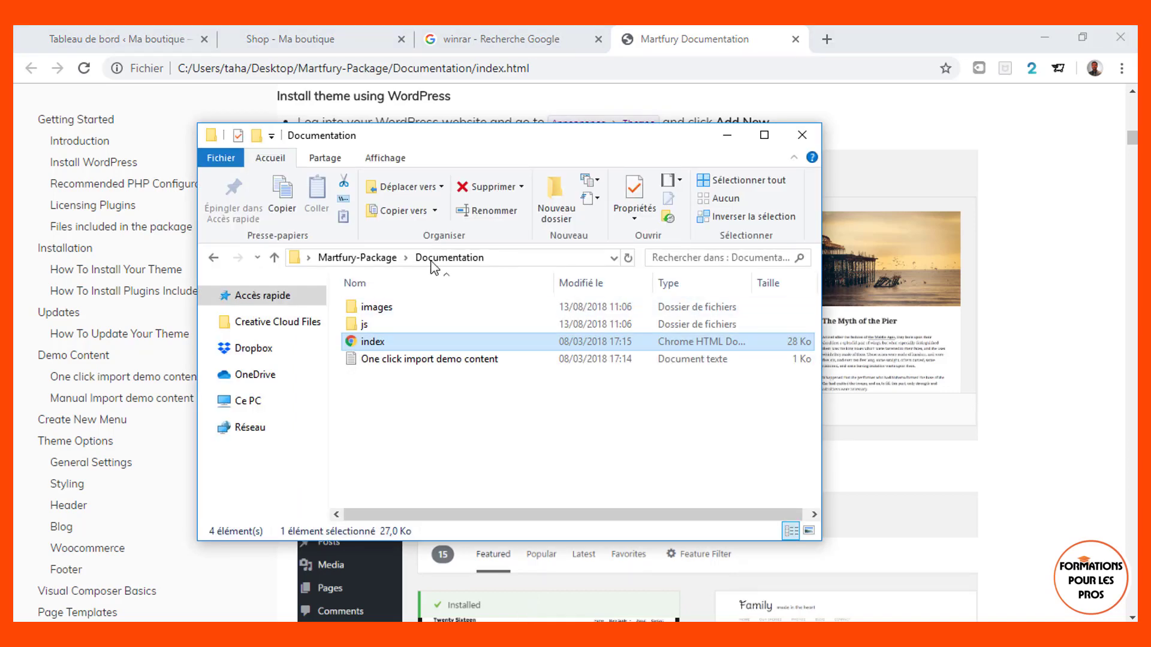
{"action": "left_click", "coordinate": [393, 258]}
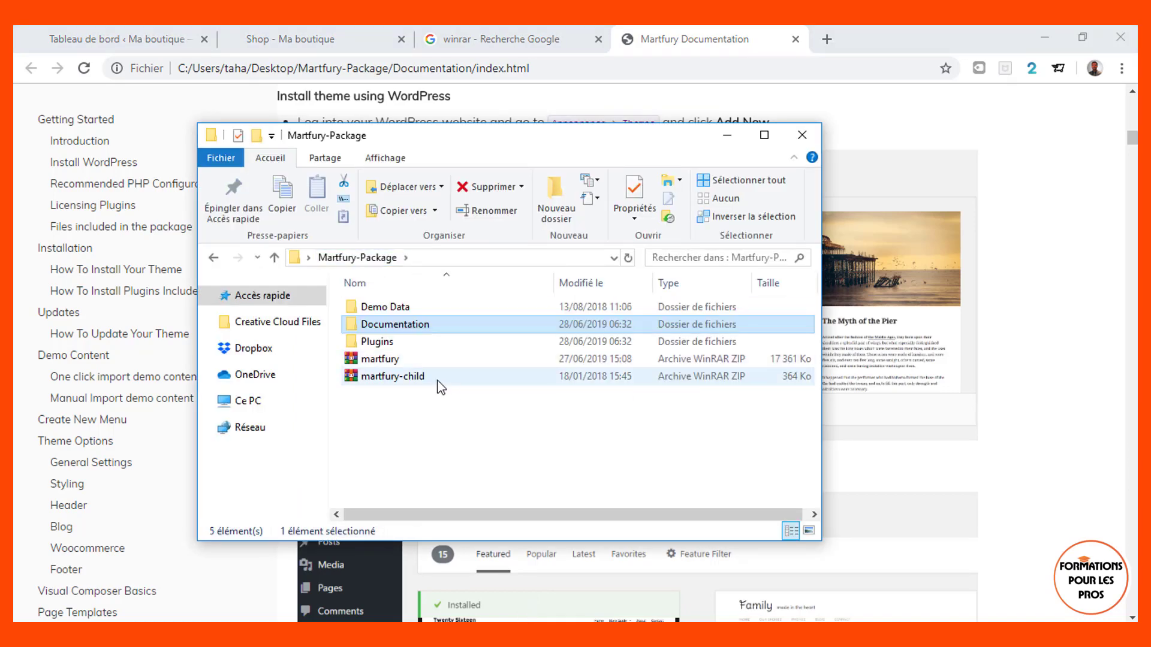
- Compare the martfury and martfury-child archives in the Martfury-Package folder, leaving the martfury archive selected
{"action": "left_click", "coordinate": [358, 360]}
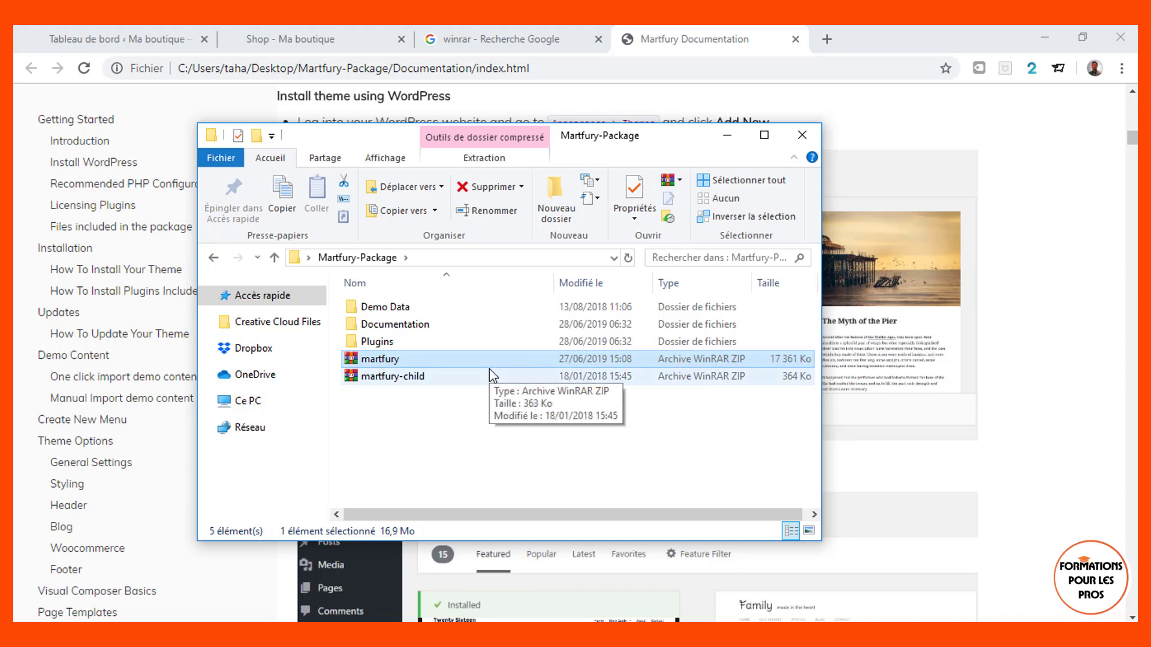
{"action": "left_click", "coordinate": [413, 381]}
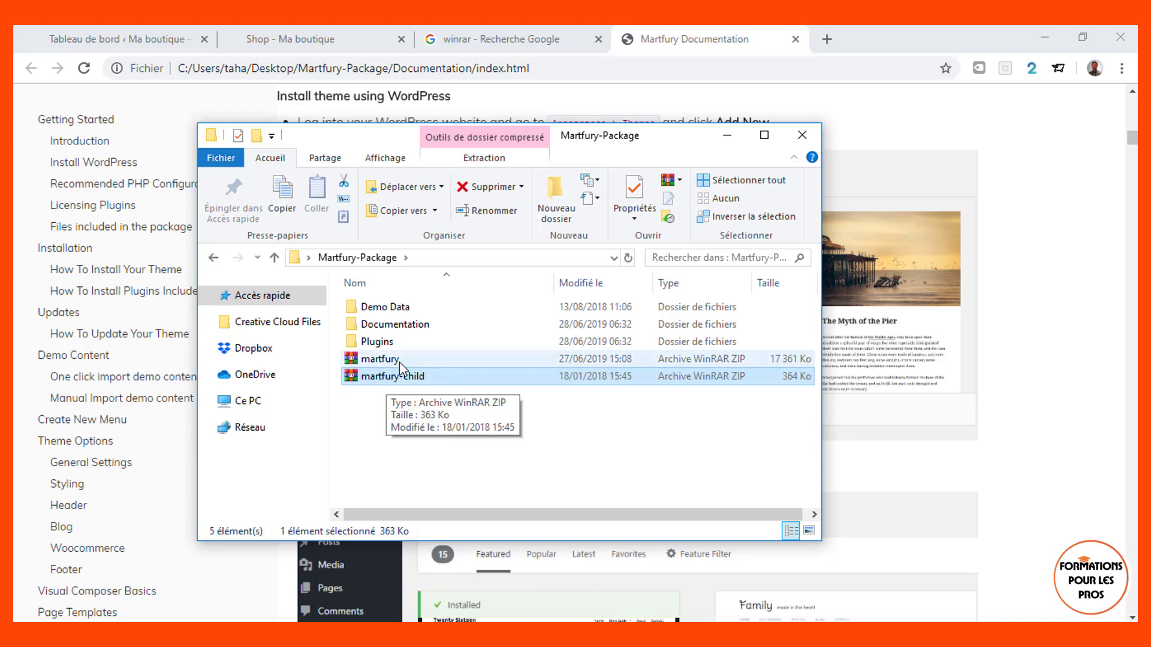
{"action": "left_click", "coordinate": [377, 359]}
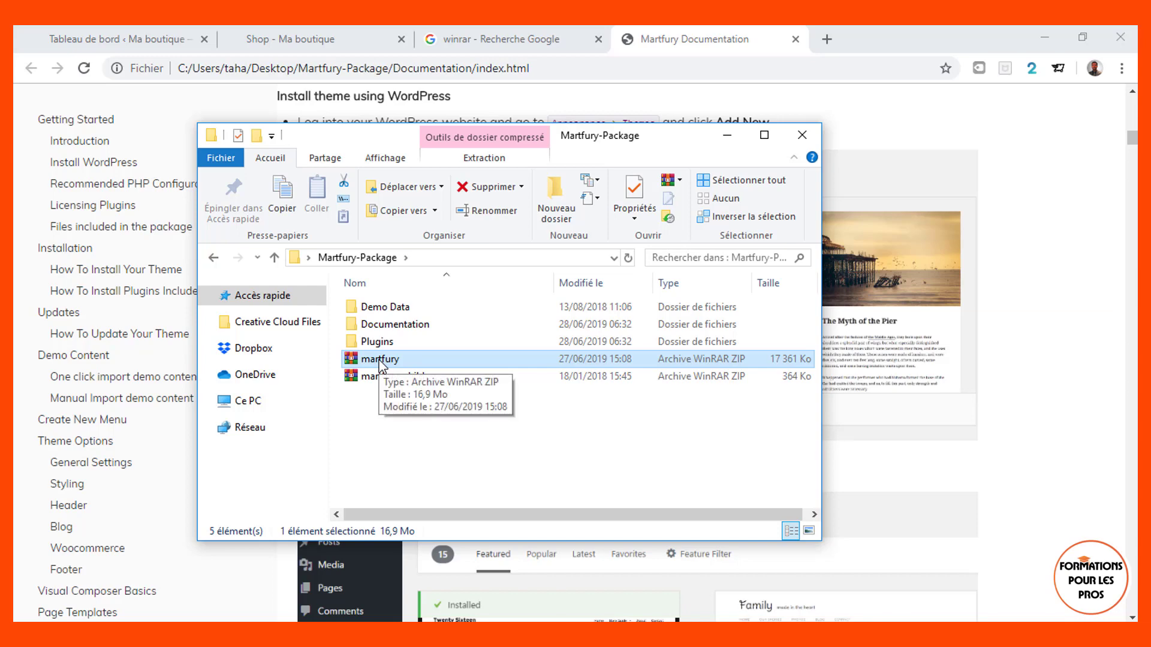
- Switch to the shop's WordPress dashboard in the browser and open the theme management page
{"action": "left_click", "coordinate": [341, 33]}
{"action": "left_click", "coordinate": [130, 27]}
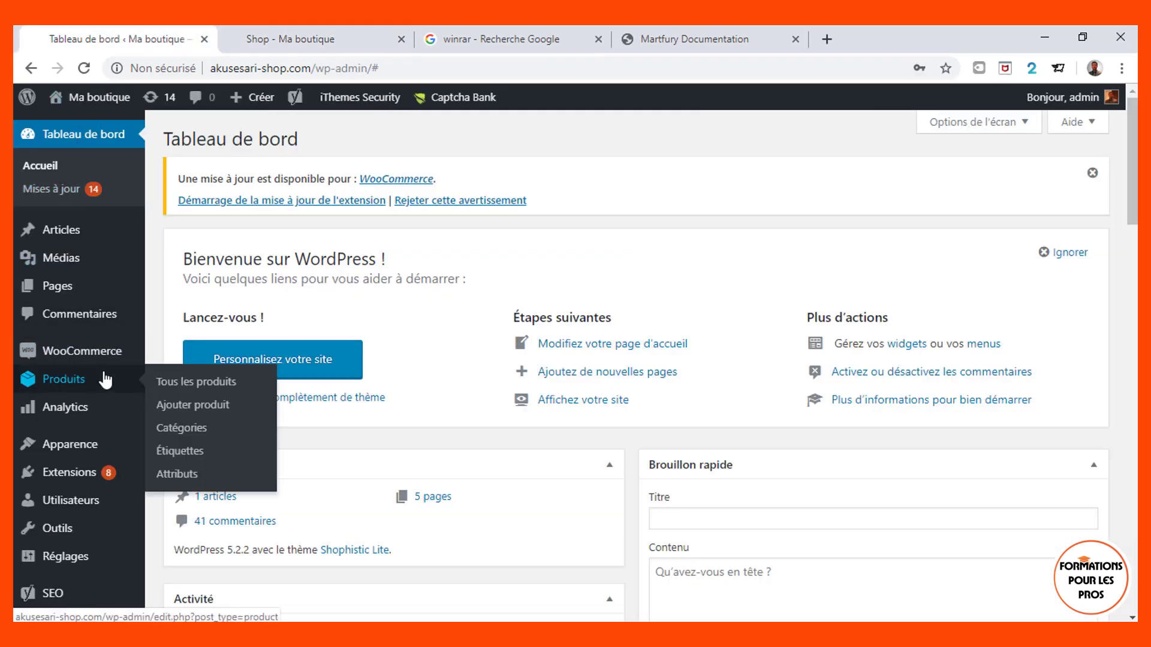
{"action": "mouse_move", "coordinate": [103, 445]}
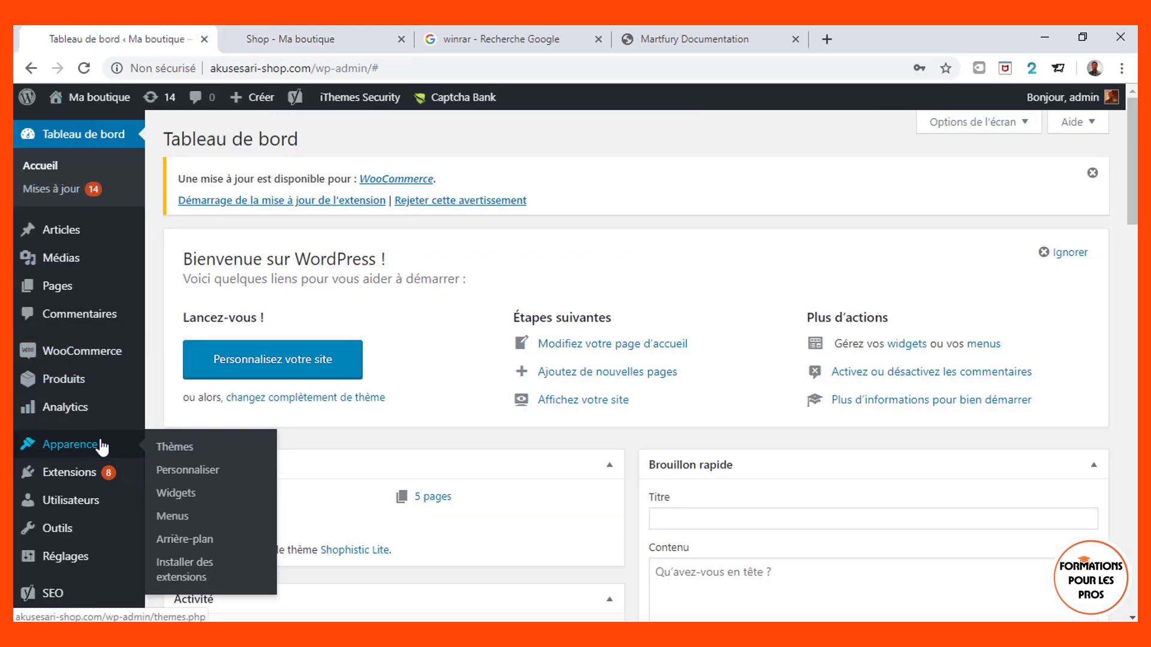
{"action": "left_click", "coordinate": [179, 447]}
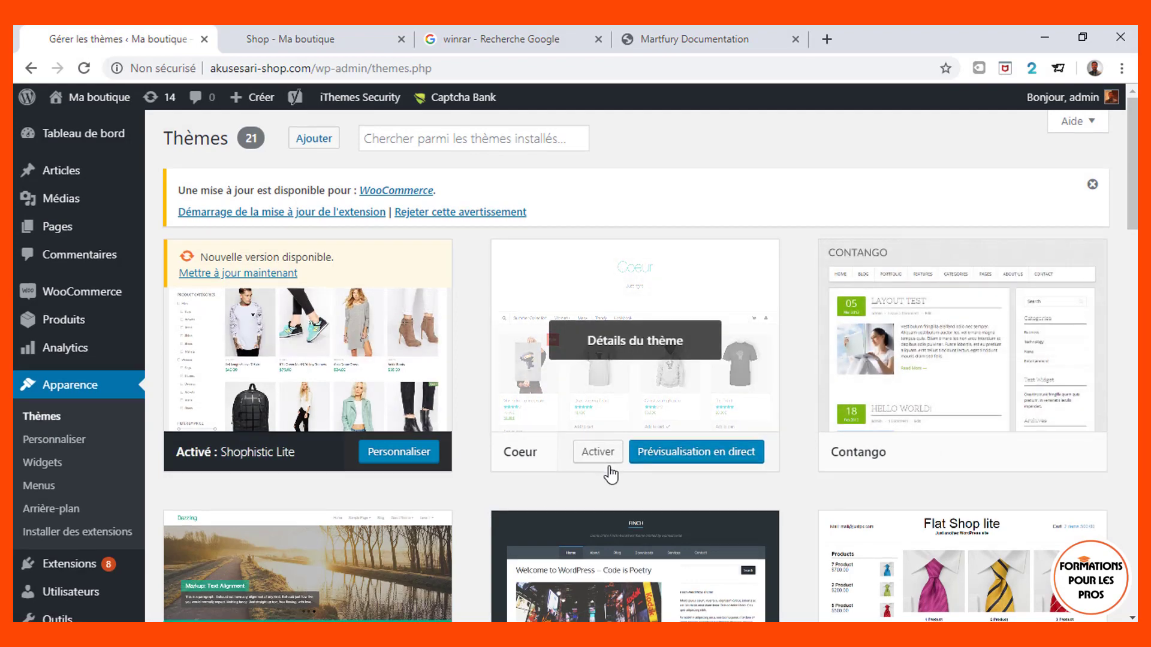
- Look through the themes already installed on the shop, down to the end of the list and back
{"action": "scroll", "coordinate": [609, 473], "scroll_direction": "down", "scroll_amount": 14}
{"action": "scroll", "coordinate": [610, 474], "scroll_direction": "down", "scroll_amount": 11}
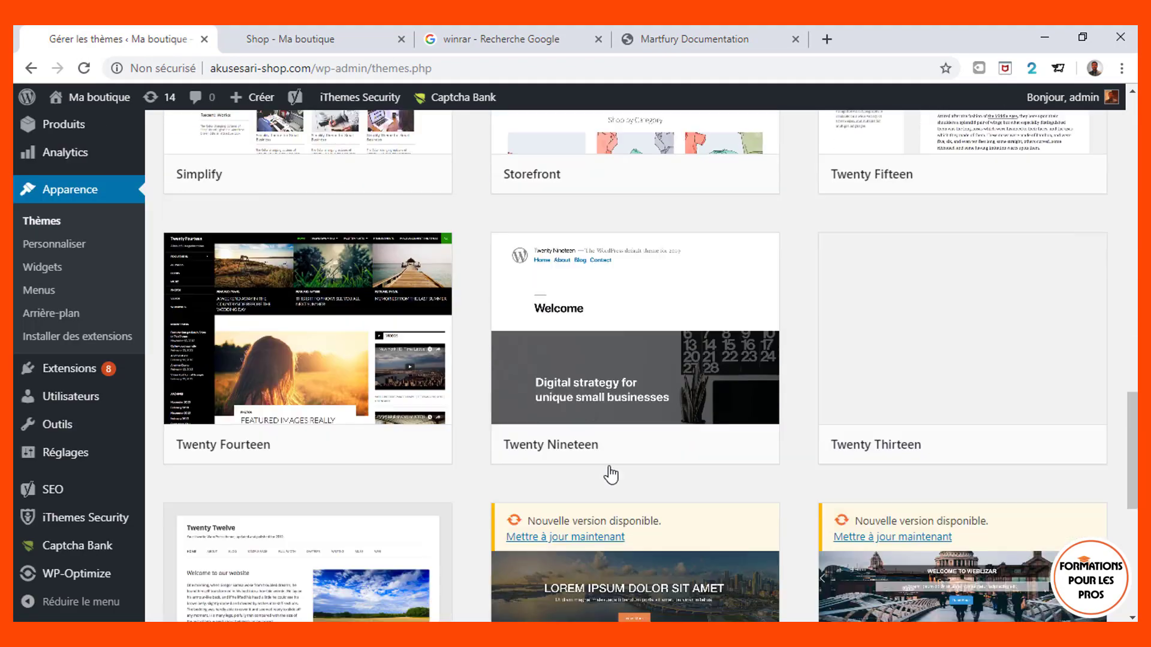
{"action": "scroll", "coordinate": [611, 474], "scroll_direction": "down", "scroll_amount": 6}
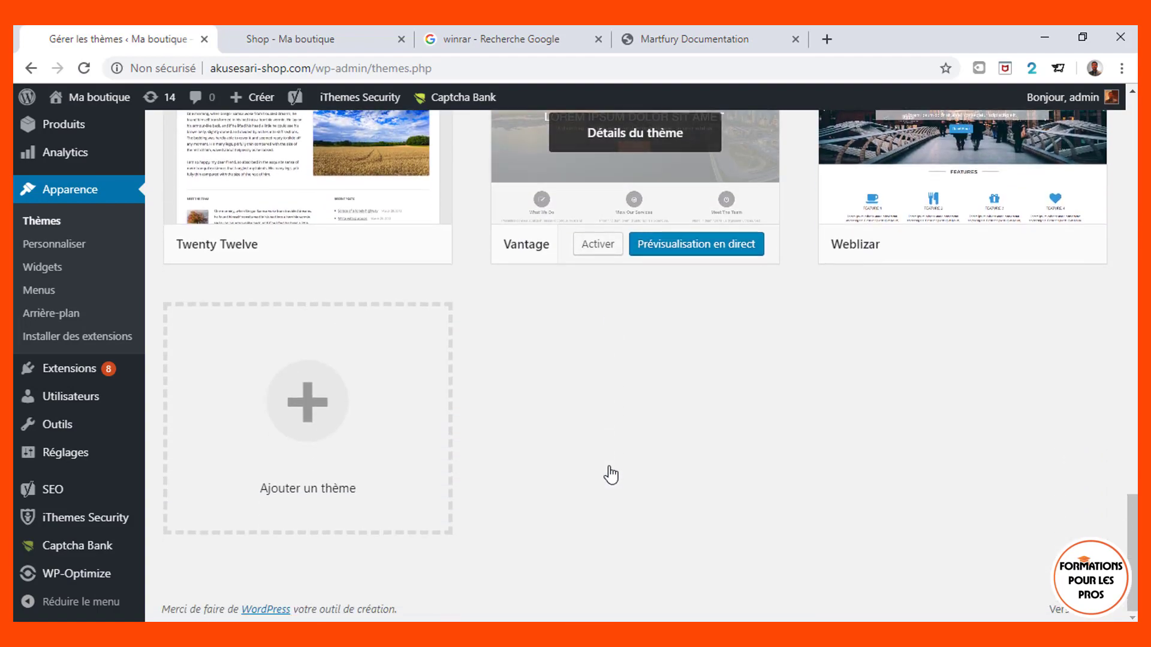
{"action": "scroll", "coordinate": [610, 473], "scroll_direction": "up", "scroll_amount": 15}
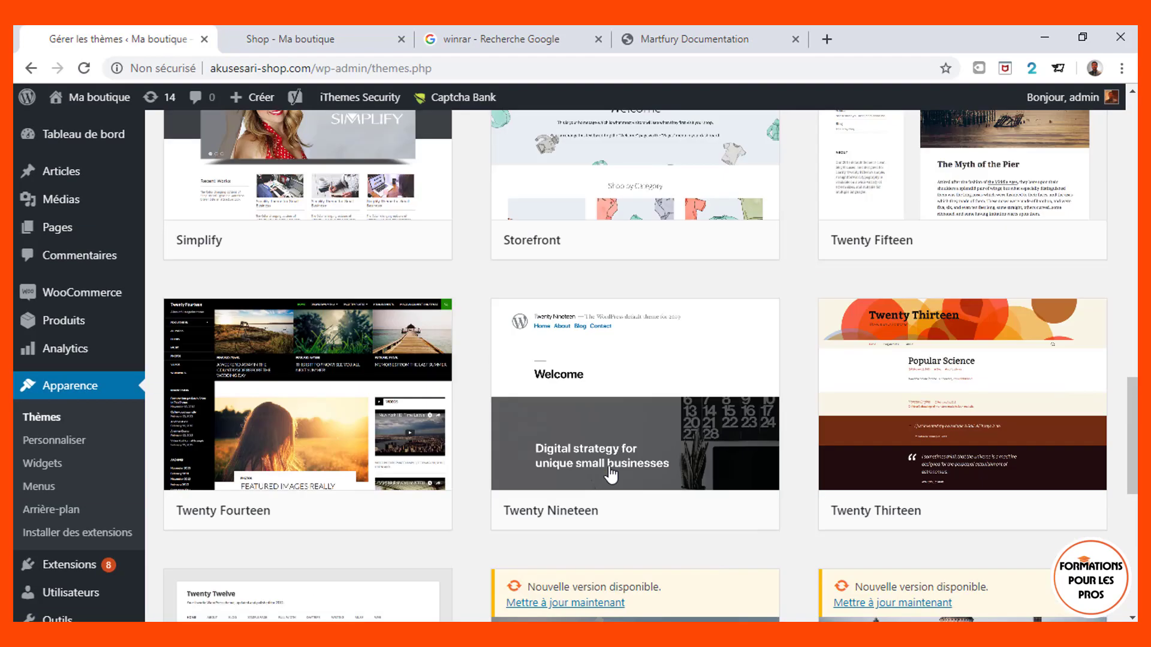
{"action": "scroll", "coordinate": [611, 474], "scroll_direction": "up", "scroll_amount": 4}
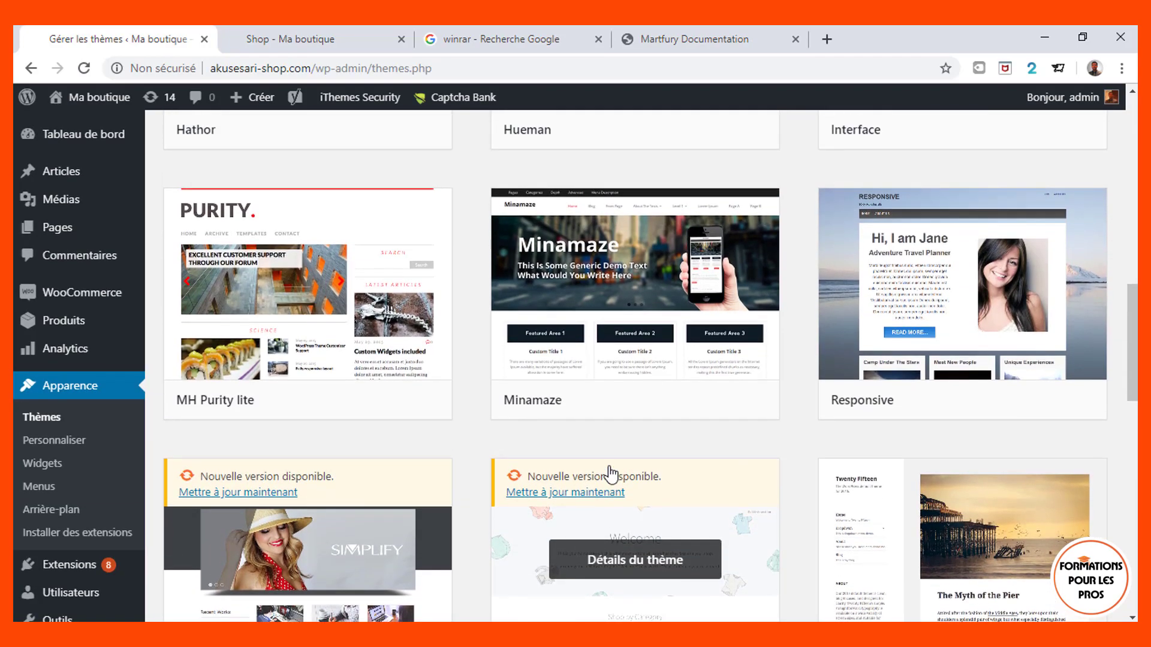
{"action": "scroll", "coordinate": [609, 465], "scroll_direction": "up", "scroll_amount": 10}
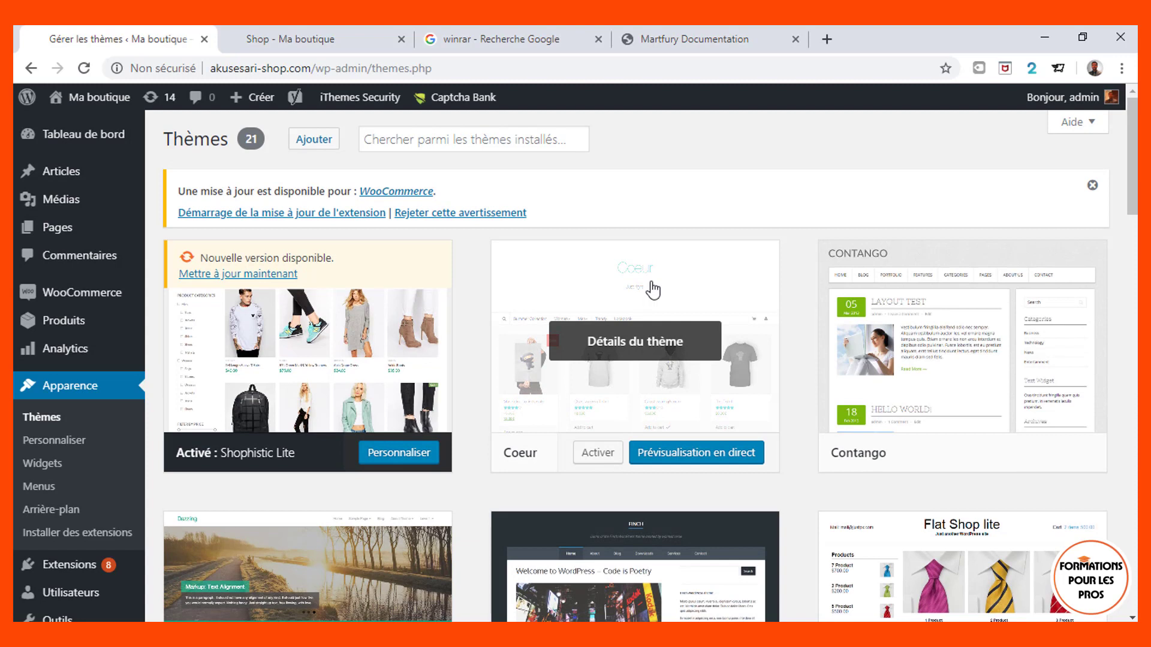
- Open the theme upload form and point its file chooser to the Martfury-Package folder, using the path copied from the file explorer
{"action": "left_click", "coordinate": [314, 139]}
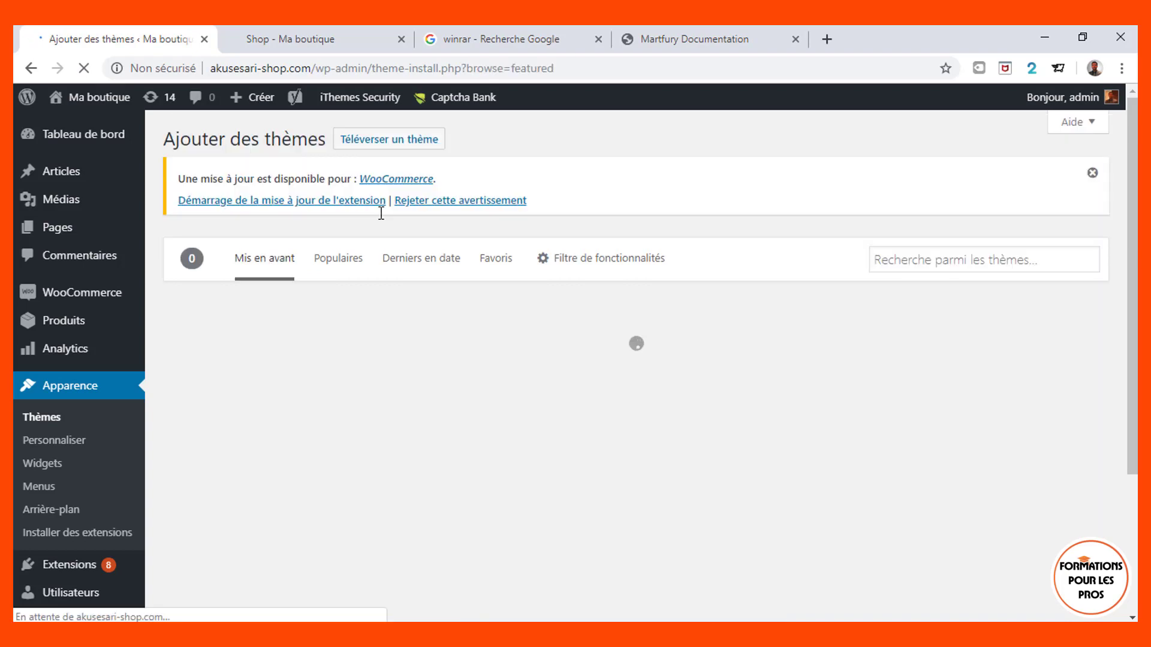
{"action": "left_click", "coordinate": [416, 141]}
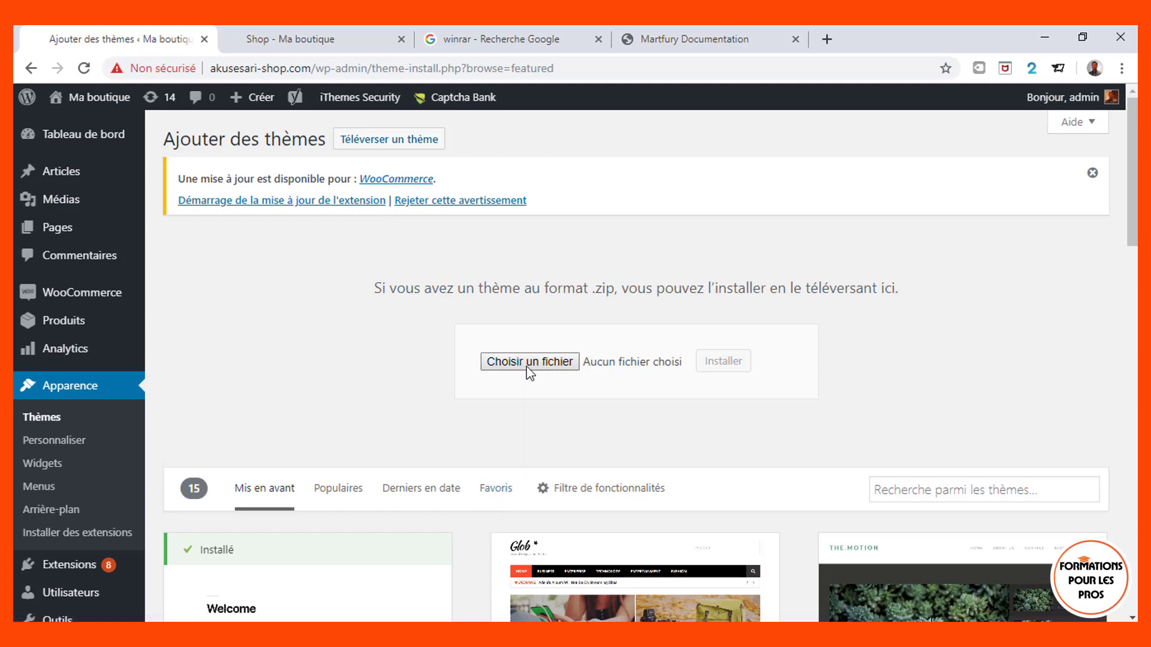
{"action": "left_click", "coordinate": [467, 634]}
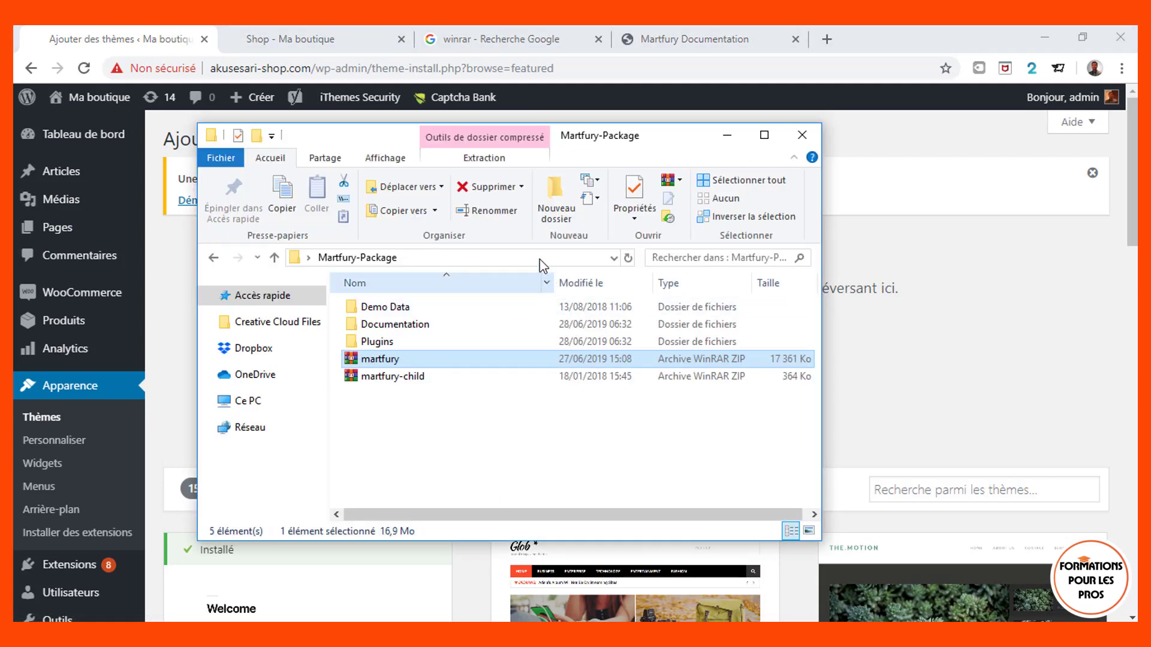
{"action": "left_click", "coordinate": [526, 258]}
{"action": "key", "text": "ctrl+c"}
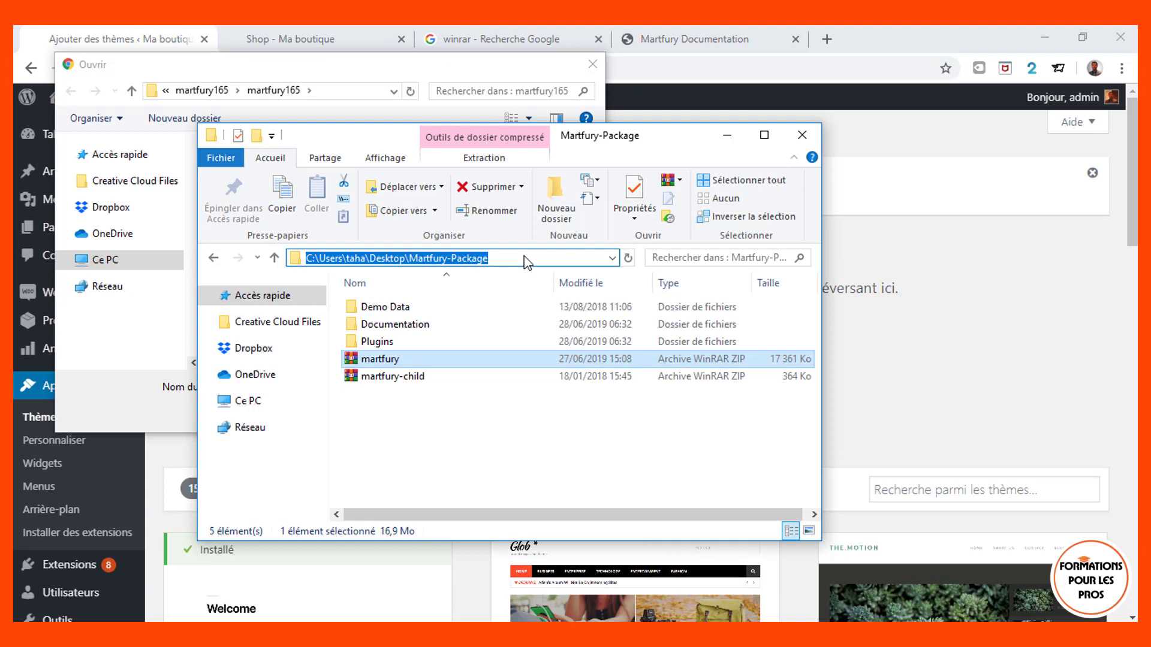
{"action": "left_click", "coordinate": [320, 75]}
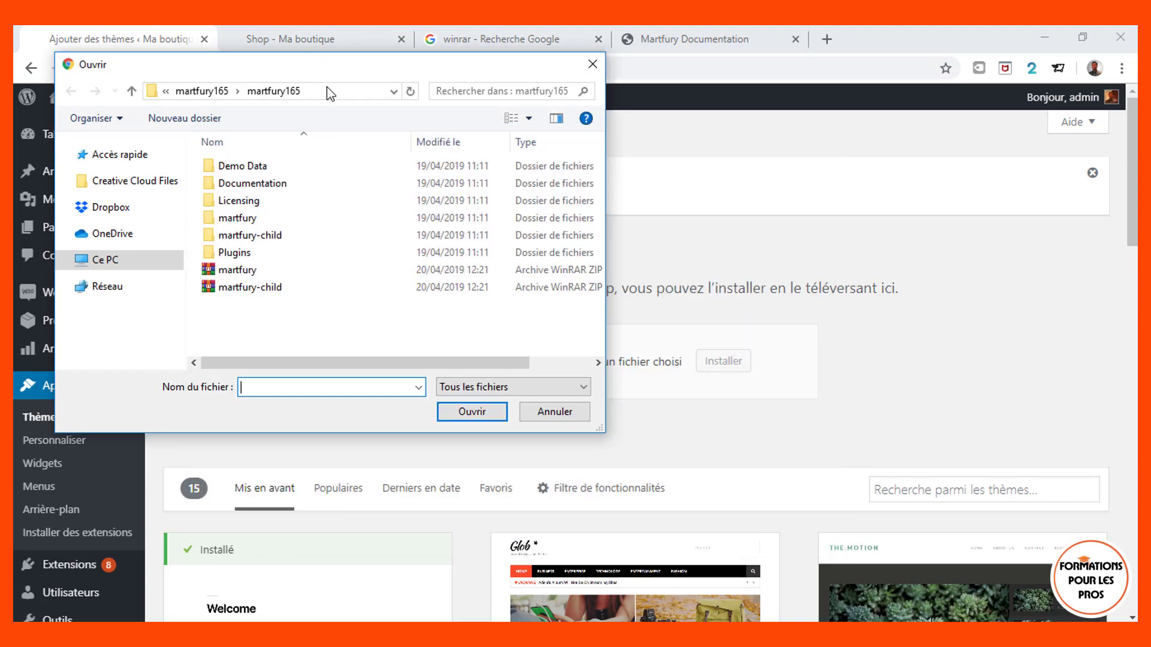
{"action": "left_click", "coordinate": [329, 92]}
{"action": "key", "text": "ctrl+v"}
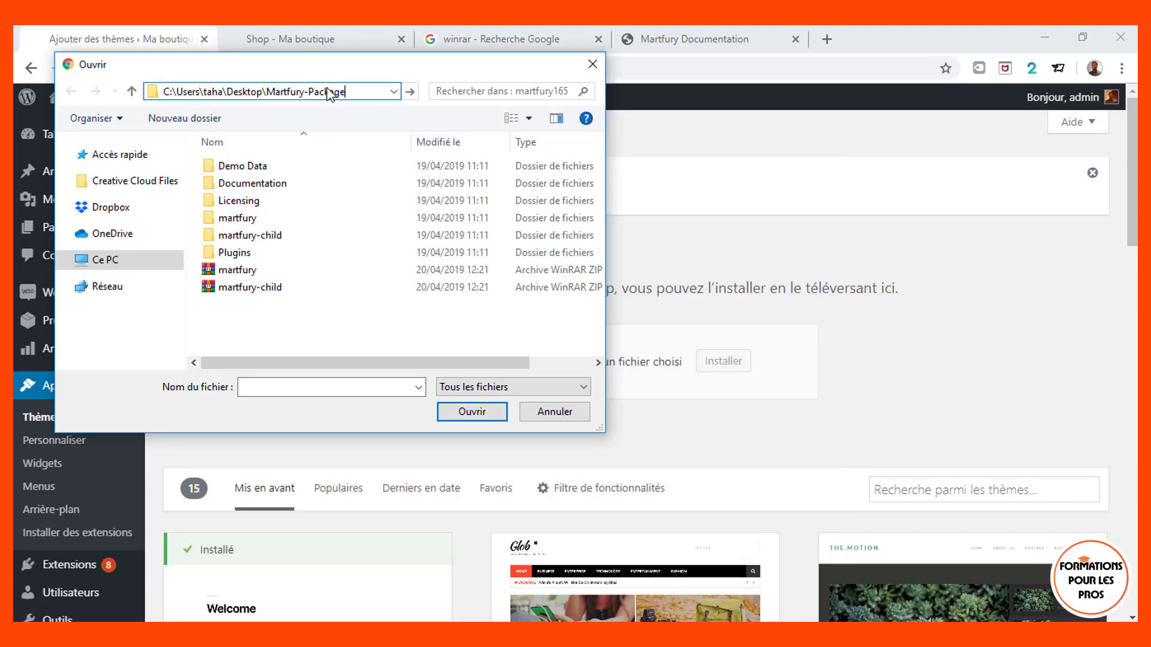
{"action": "key", "text": "ctrl+a"}
{"action": "key", "text": "Return"}
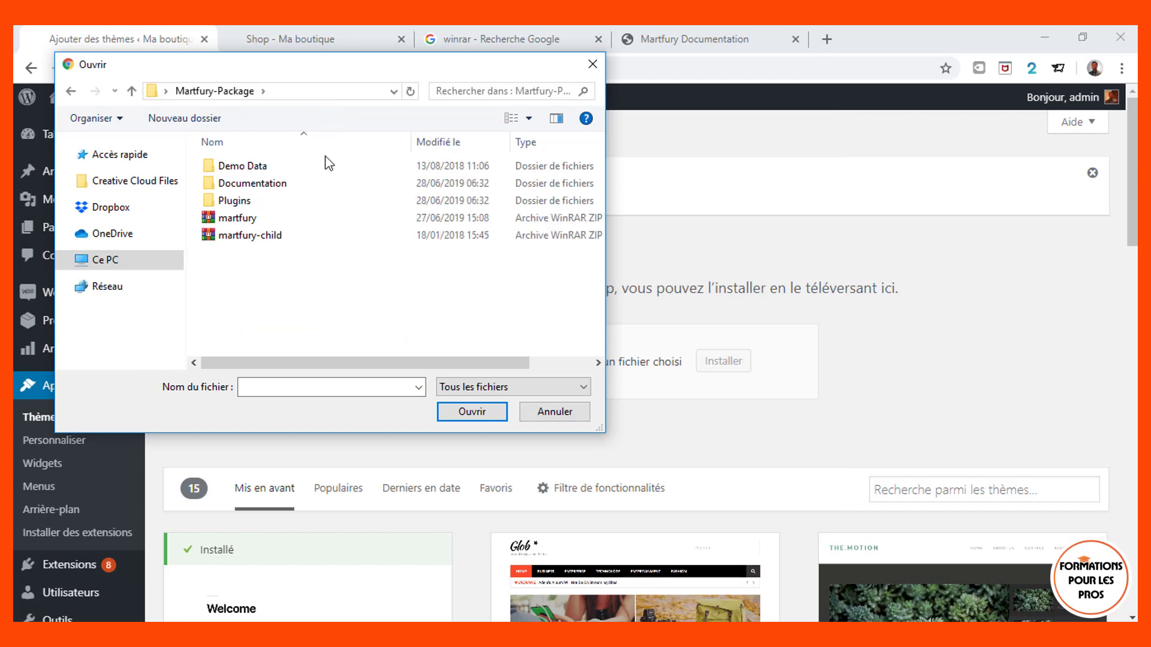
- Choose the martfury.zip archive as the theme file and install it
{"action": "left_click", "coordinate": [265, 221]}
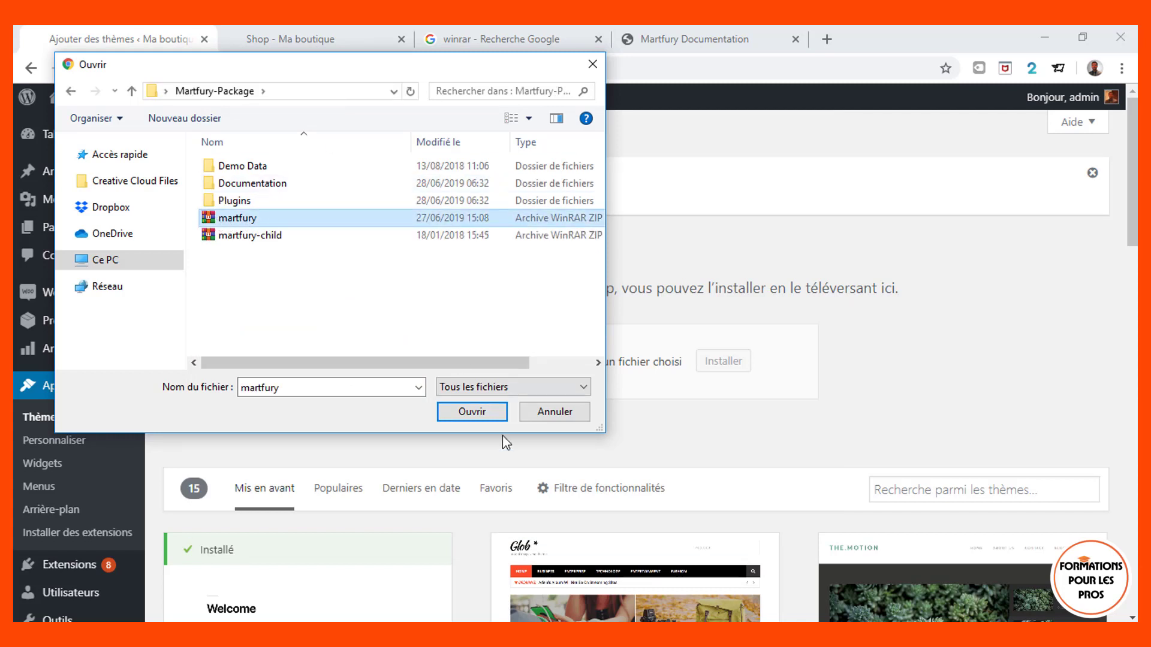
{"action": "left_click", "coordinate": [473, 412]}
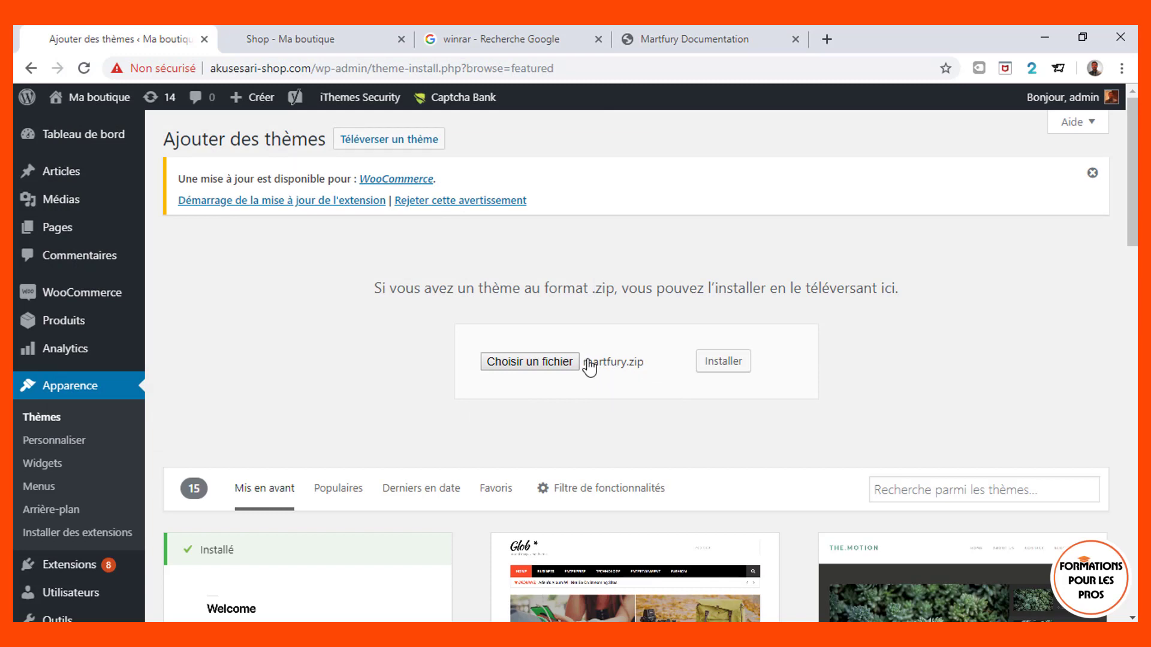
{"action": "left_click", "coordinate": [718, 374]}
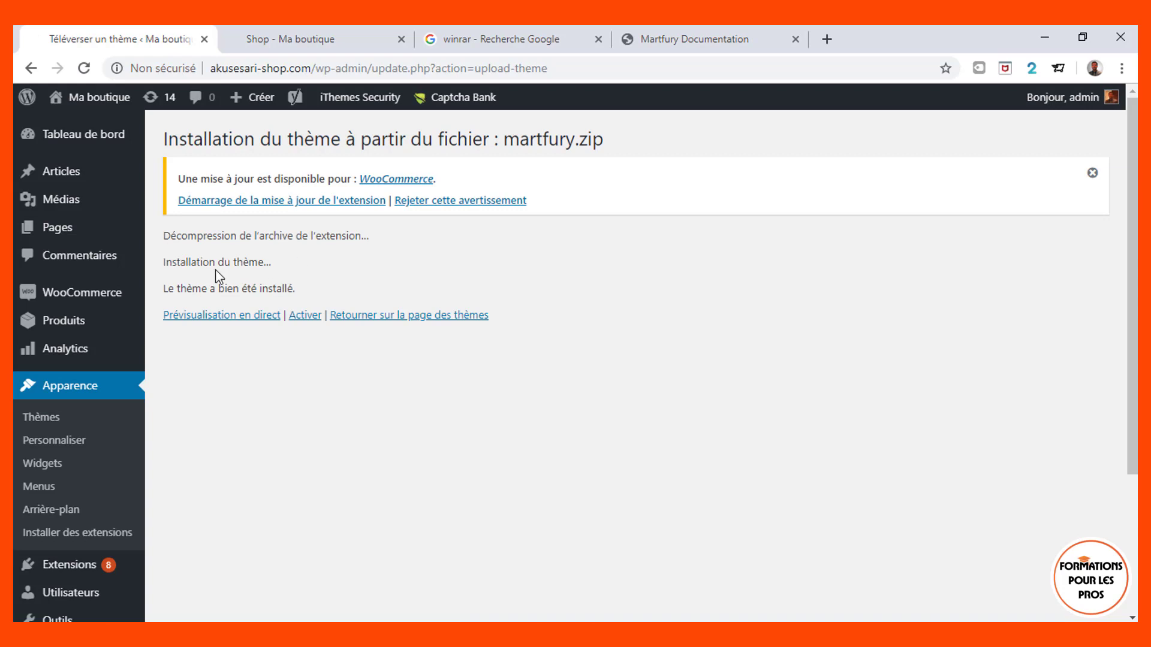
- Activate the newly installed Martfury theme and review the notice about its required and recommended plugins
{"action": "left_click", "coordinate": [307, 318]}
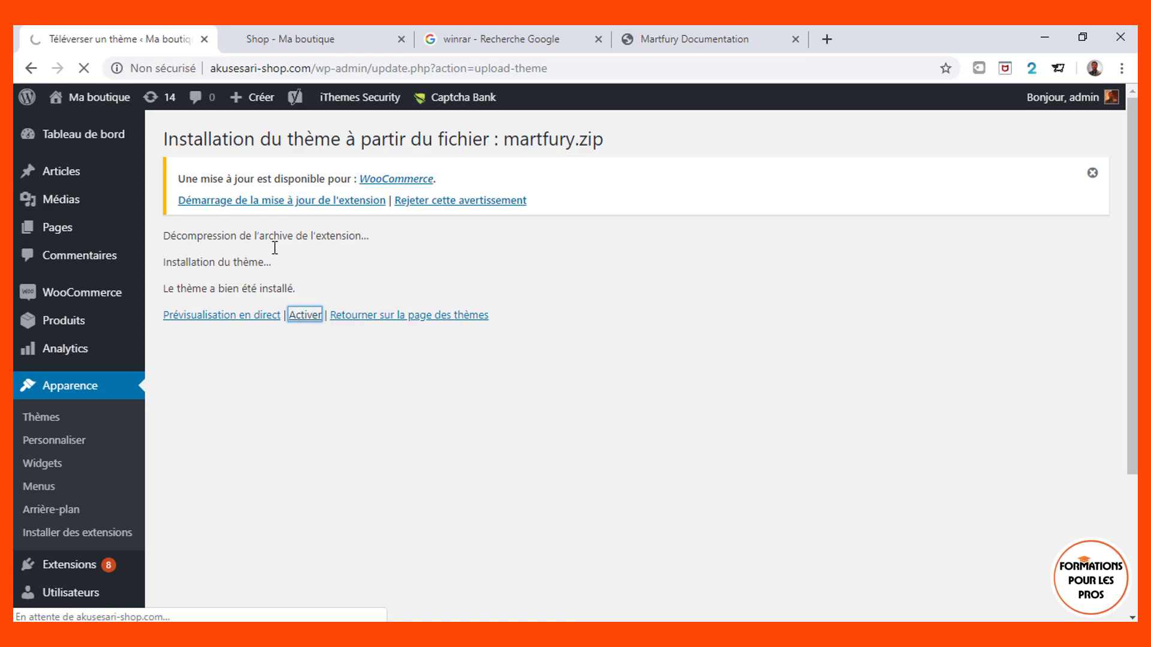
{"action": "left_click", "coordinate": [420, 634]}
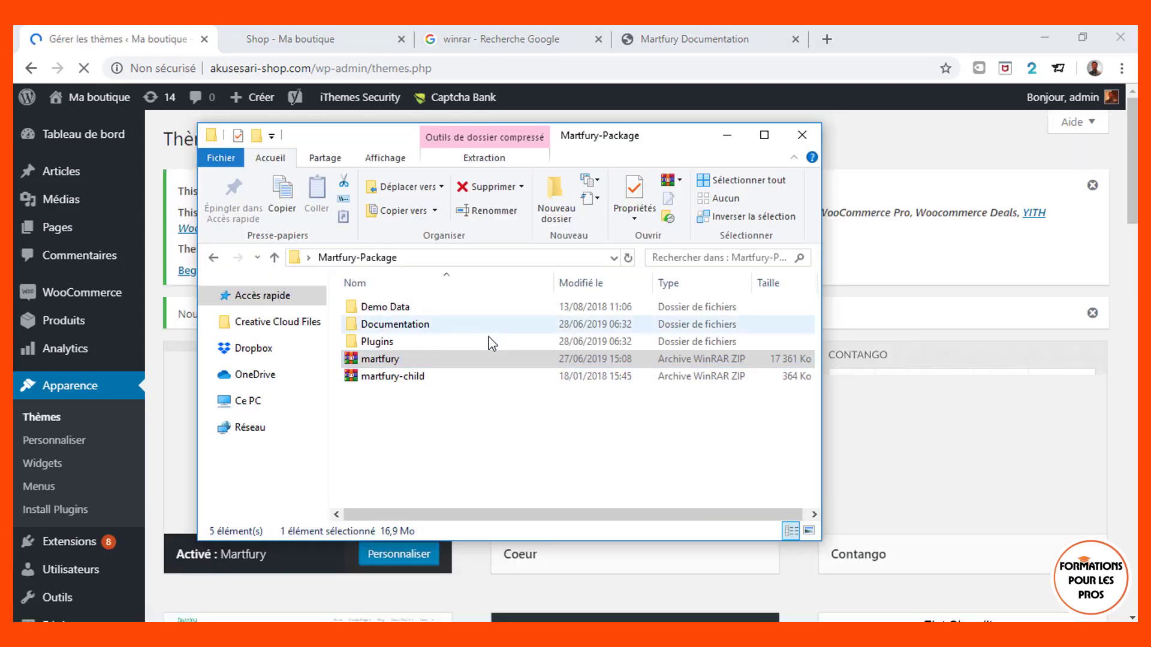
{"action": "left_click", "coordinate": [872, 319]}
{"action": "mouse_move", "coordinate": [290, 437]}
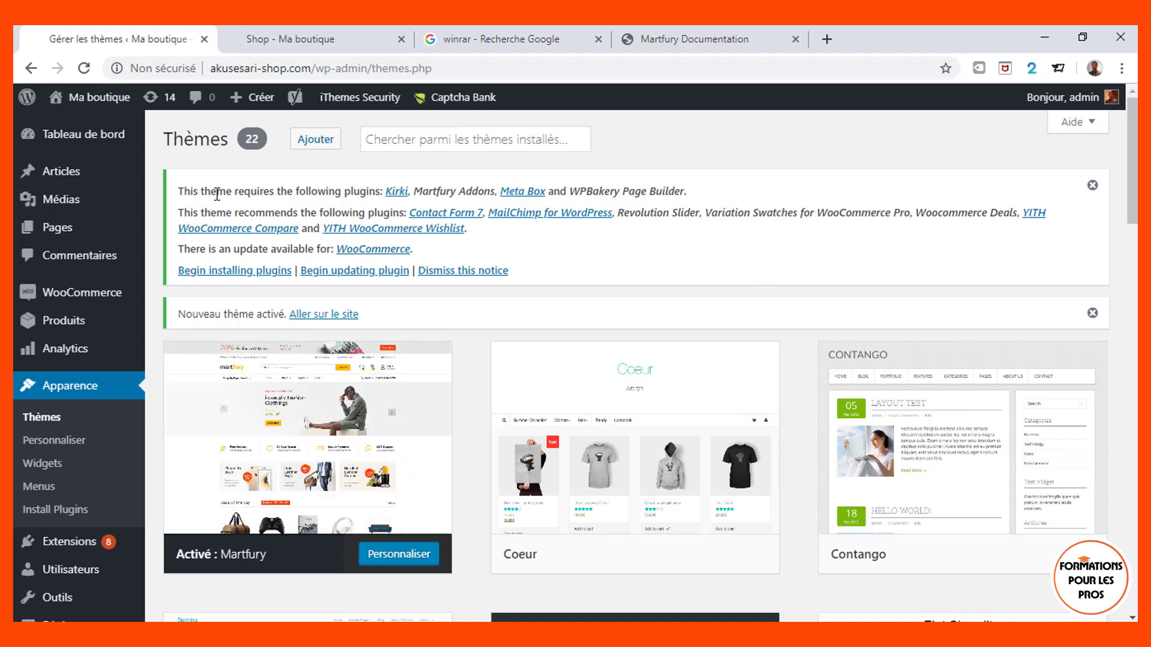
{"action": "mouse_move", "coordinate": [365, 391]}
{"action": "mouse_move", "coordinate": [332, 402]}
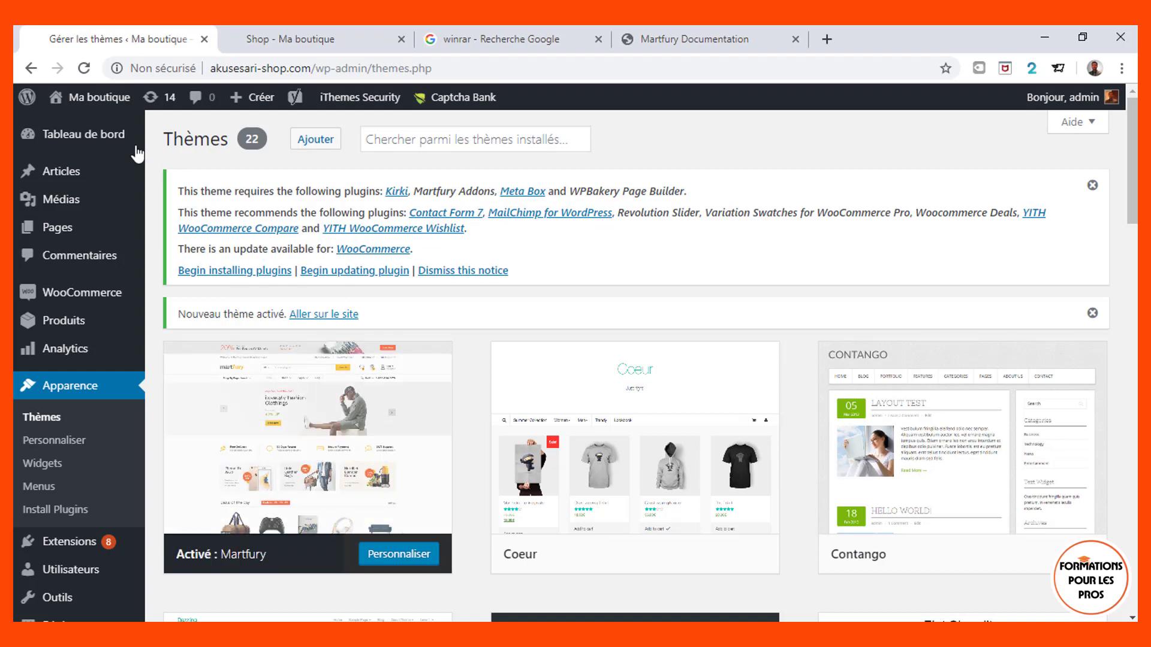
- Switch to the shop's storefront page and reload akusesari-shop.com to apply the new theme
{"action": "mouse_move", "coordinate": [111, 106]}
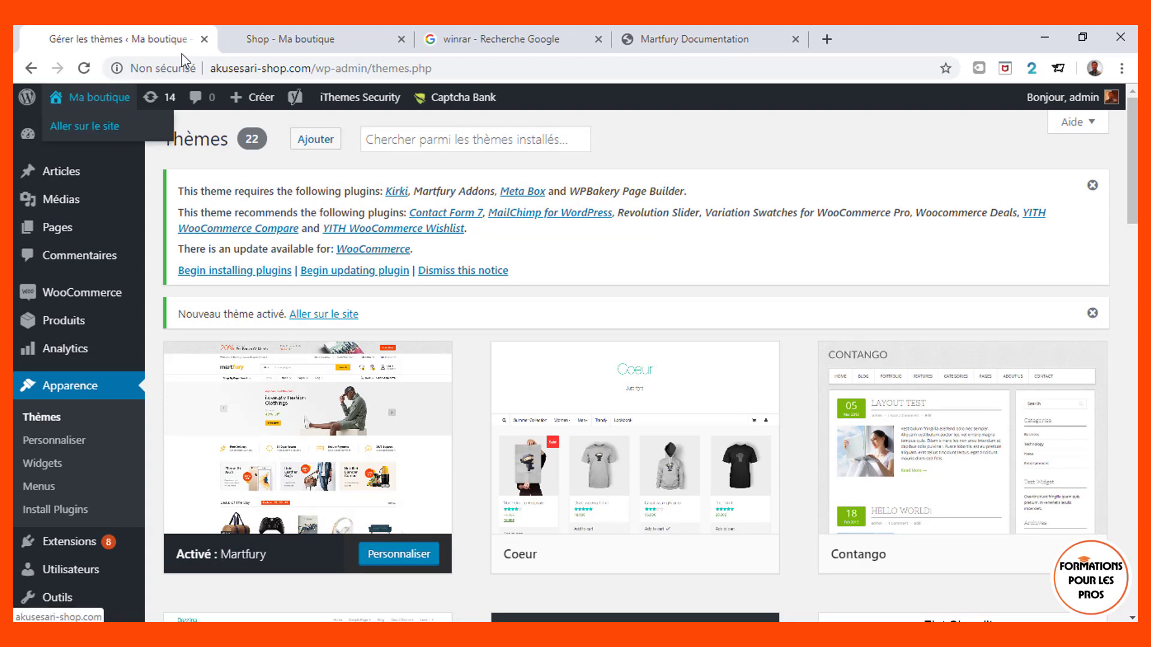
{"action": "left_click", "coordinate": [244, 33]}
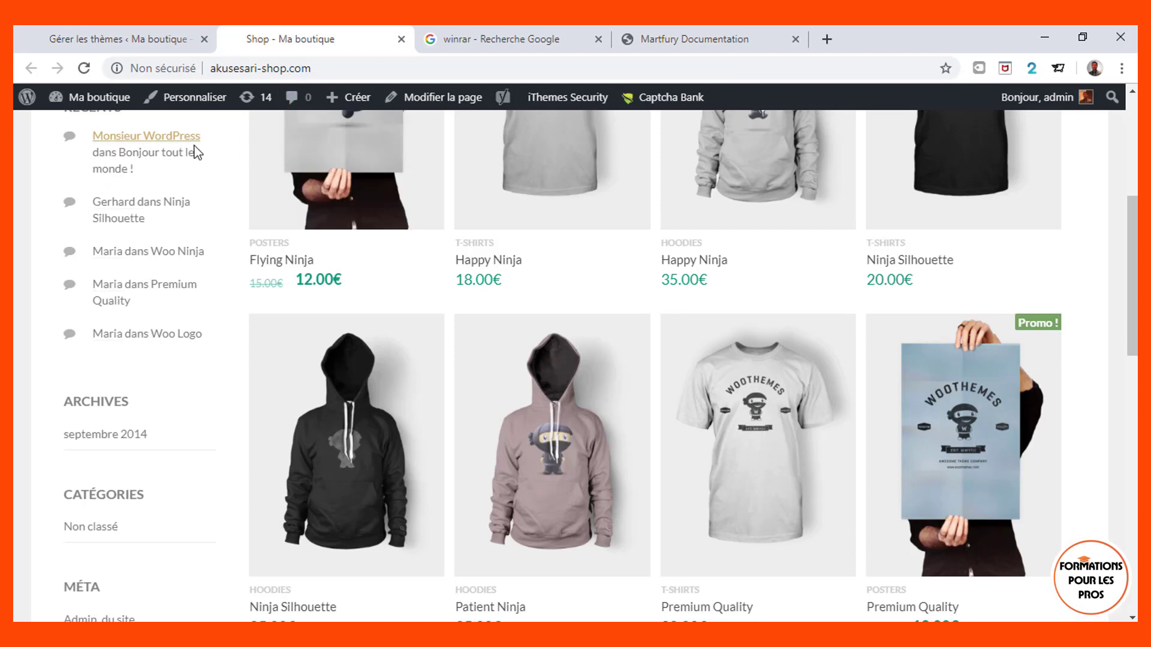
{"action": "mouse_move", "coordinate": [119, 133]}
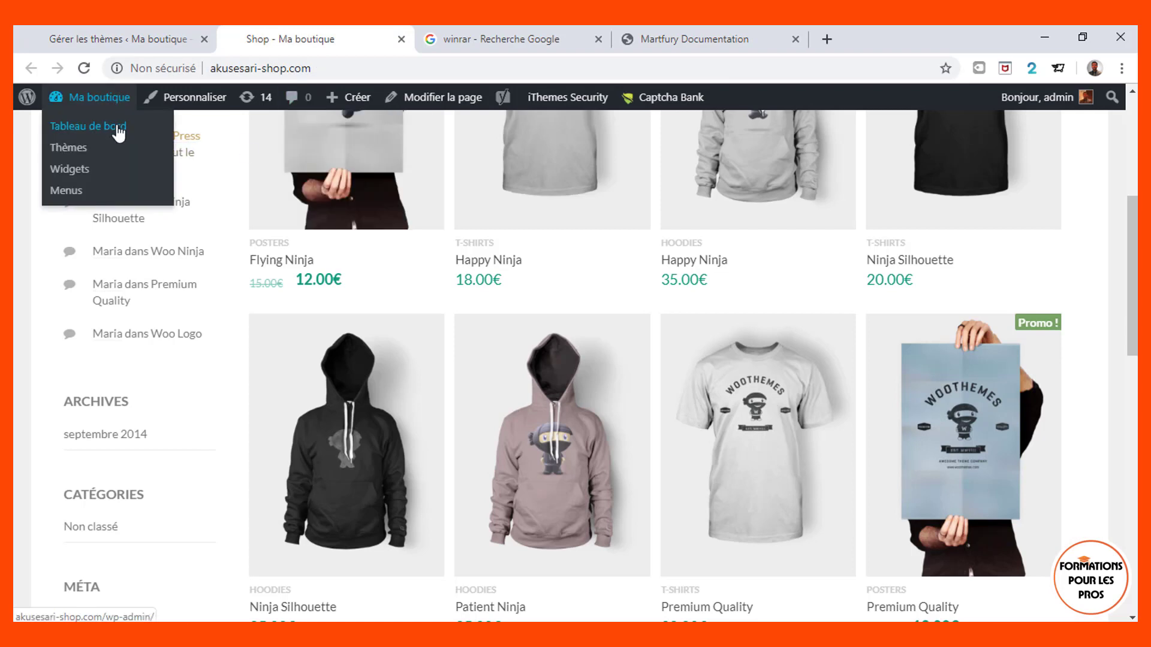
{"action": "left_click", "coordinate": [348, 66]}
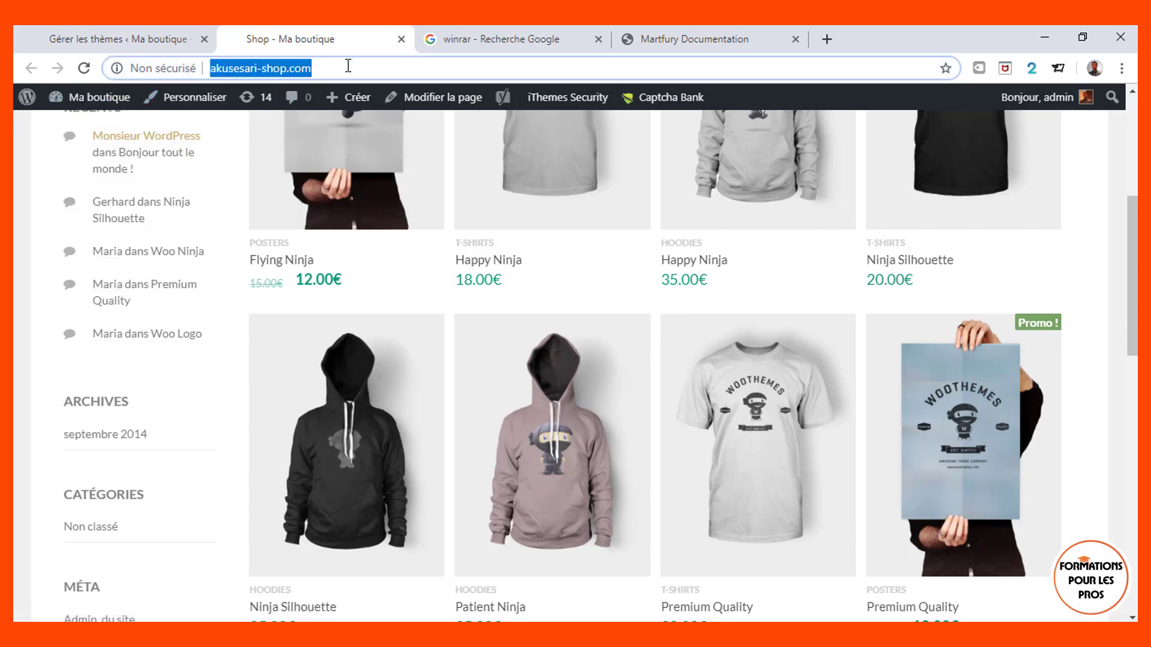
{"action": "key", "text": "Return"}
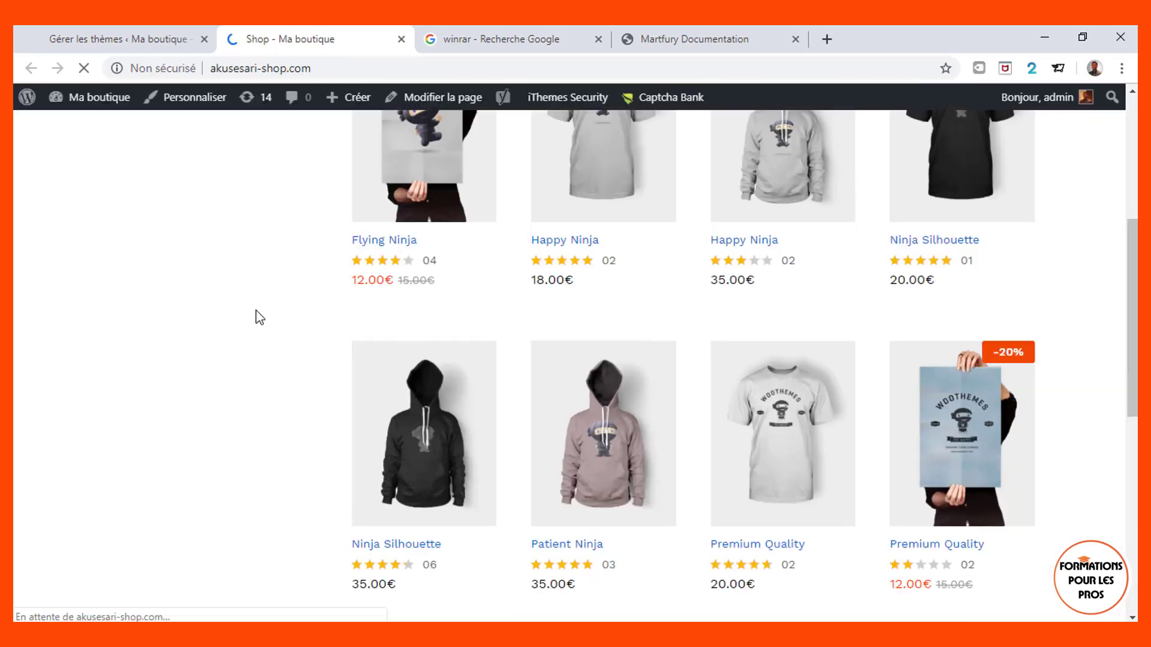
- Look over the storefront's header and product listing in the Martfury design, and return to the theme management page
{"action": "scroll", "coordinate": [259, 318], "scroll_direction": "up", "scroll_amount": 3}
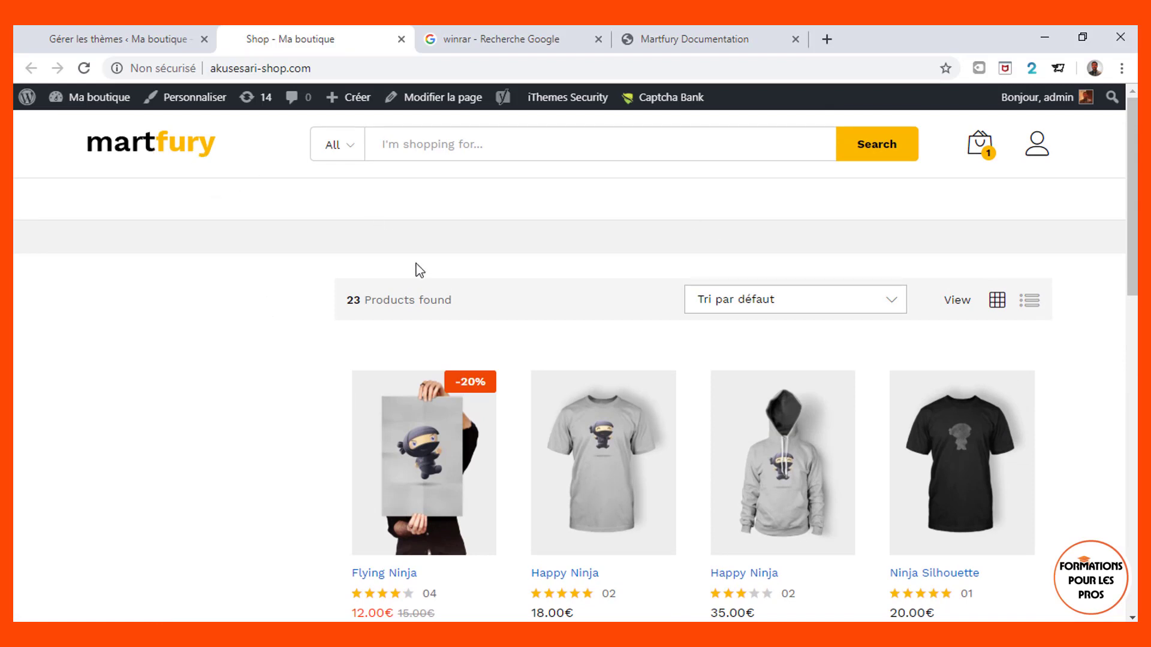
{"action": "scroll", "coordinate": [669, 283], "scroll_direction": "down", "scroll_amount": 15}
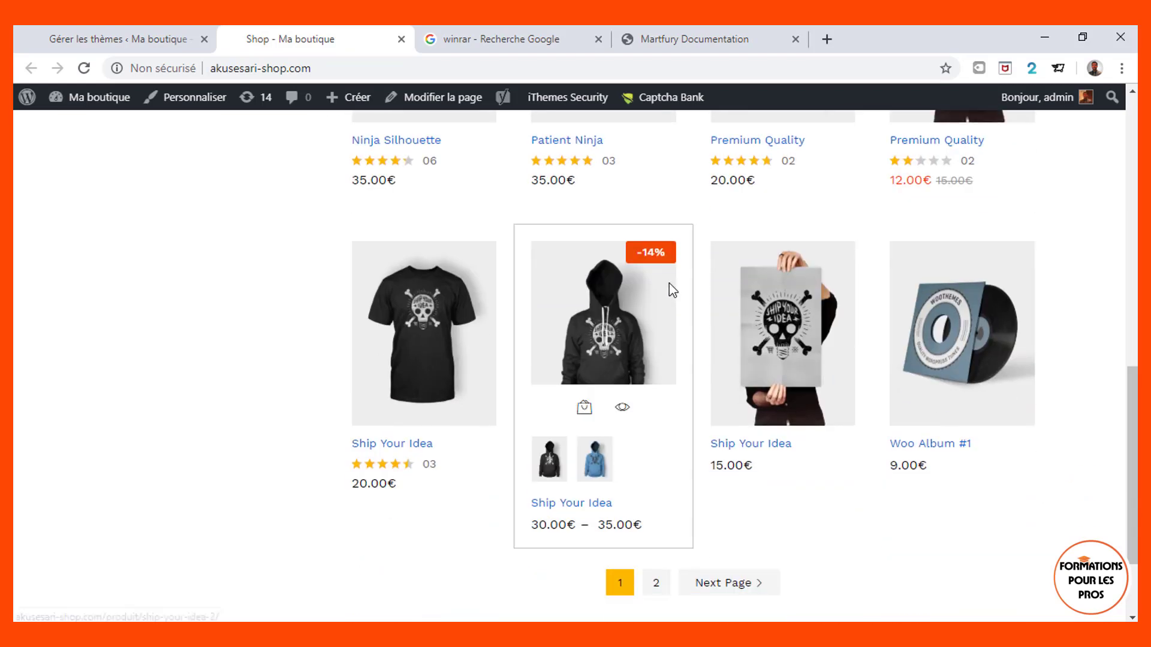
{"action": "scroll", "coordinate": [670, 288], "scroll_direction": "up", "scroll_amount": 15}
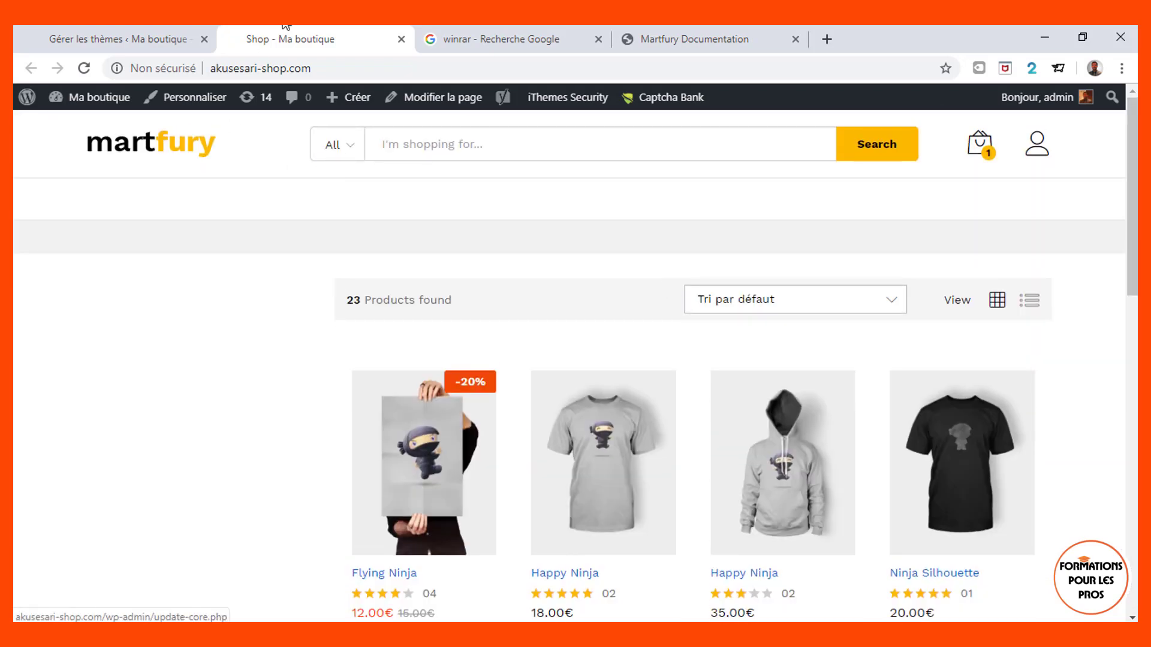
{"action": "left_click", "coordinate": [118, 27]}
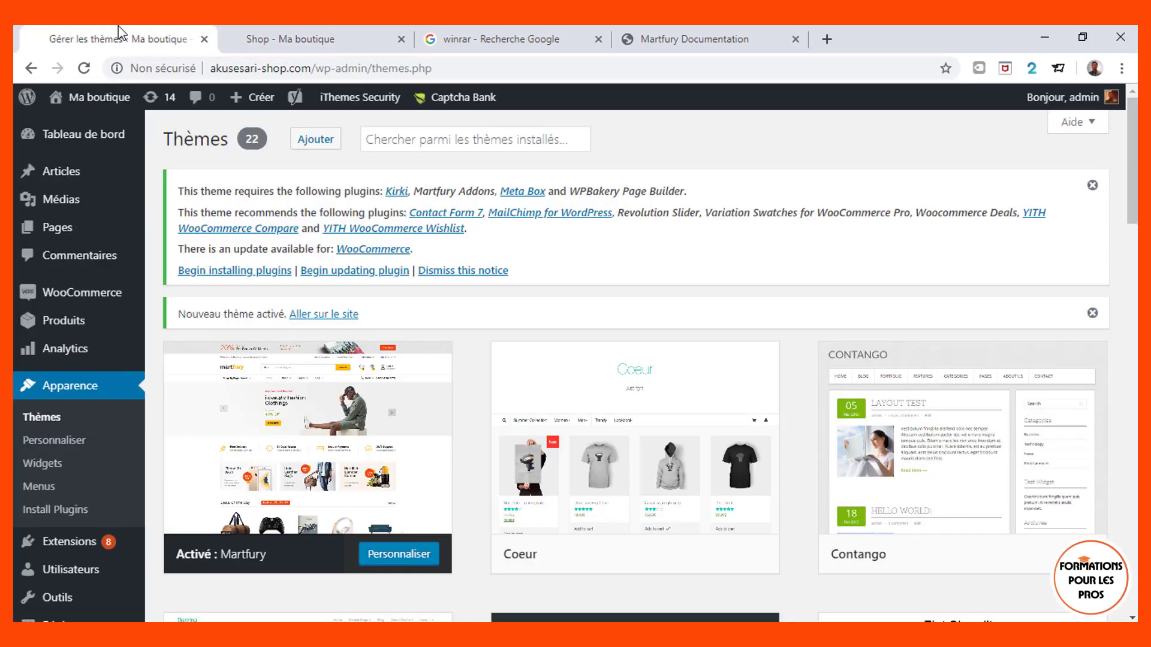